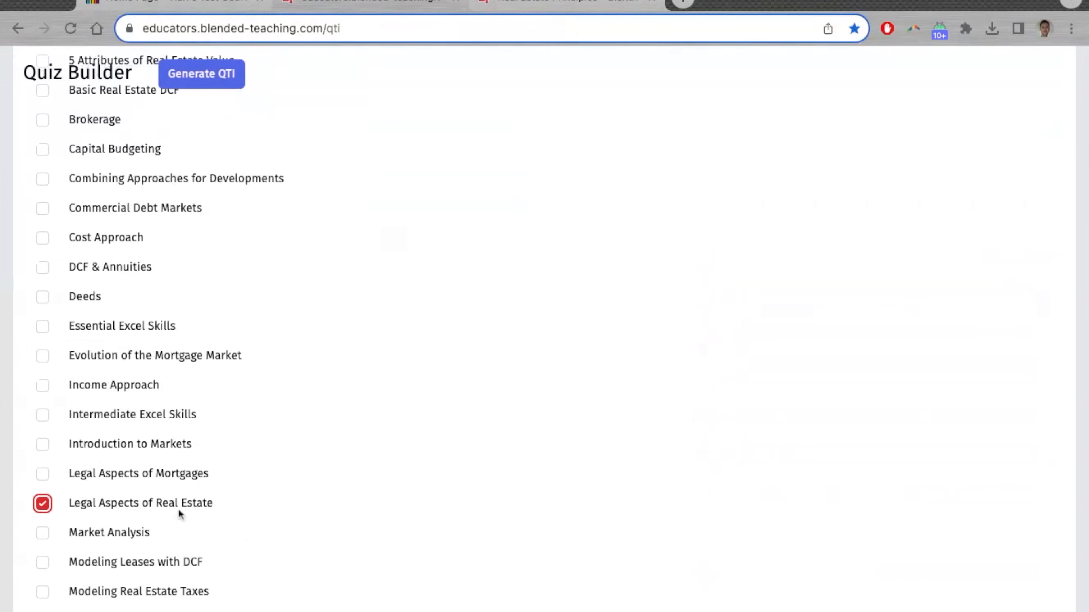
Step: Add Ownership Limitations to the selected quiz topics and generate the QTI package
{"action": "scroll", "coordinate": [247, 504], "scroll_direction": "down", "scroll_amount": 5}
{"action": "scroll", "coordinate": [248, 505], "scroll_direction": "down", "scroll_amount": 1}
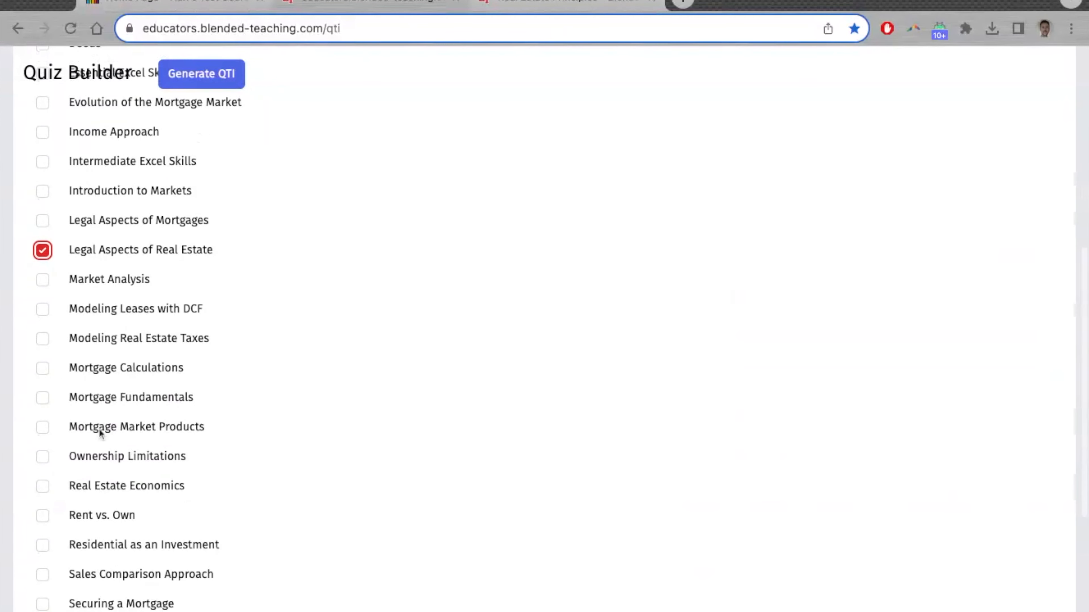
{"action": "left_click", "coordinate": [42, 456]}
{"action": "left_click", "coordinate": [224, 73]}
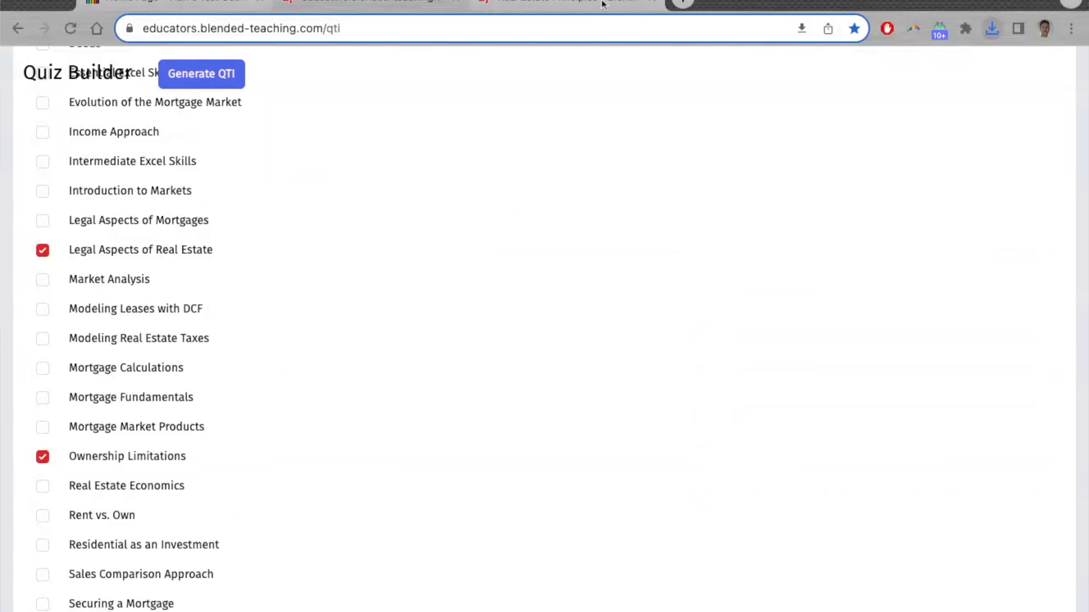
Step: Switch to the Blackboard test course and open the form for importing a package
{"action": "left_click", "coordinate": [159, 2]}
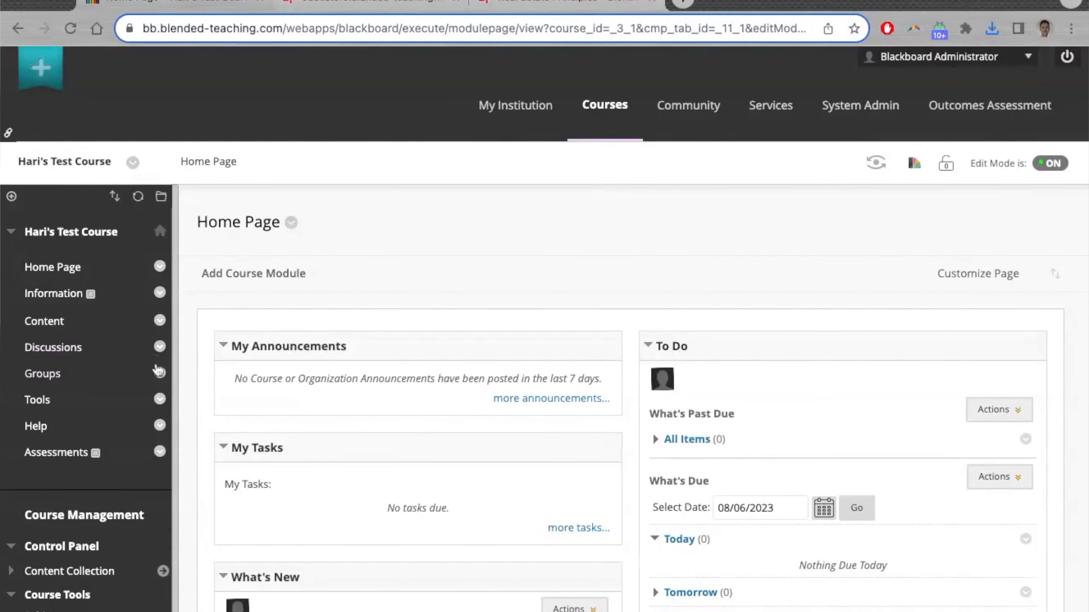
{"action": "scroll", "coordinate": [123, 395], "scroll_direction": "down", "scroll_amount": 5}
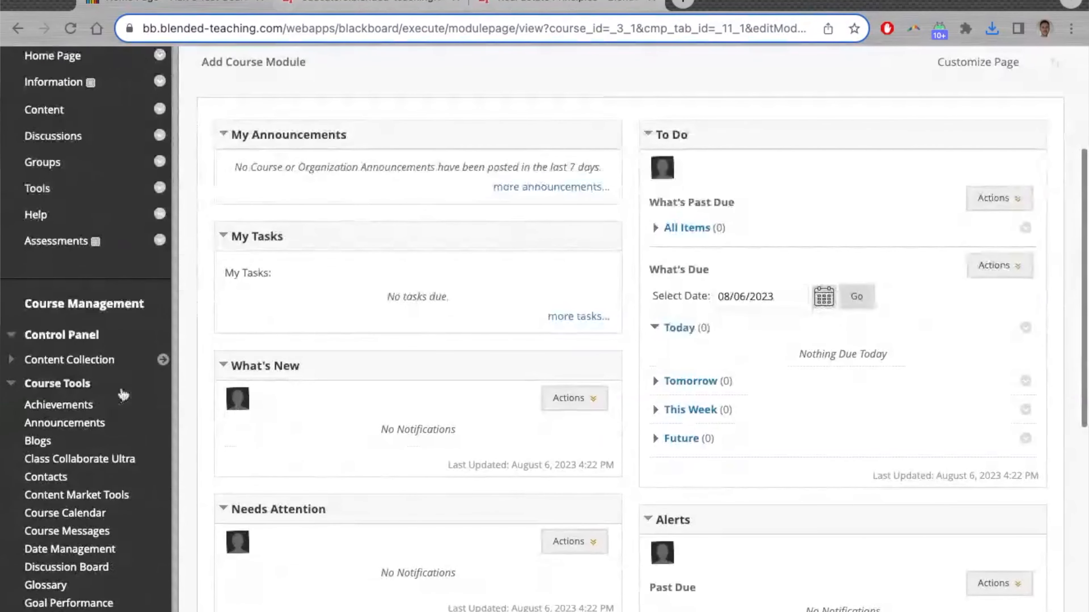
{"action": "scroll", "coordinate": [127, 390], "scroll_direction": "down", "scroll_amount": 2}
{"action": "scroll", "coordinate": [129, 378], "scroll_direction": "down", "scroll_amount": 2}
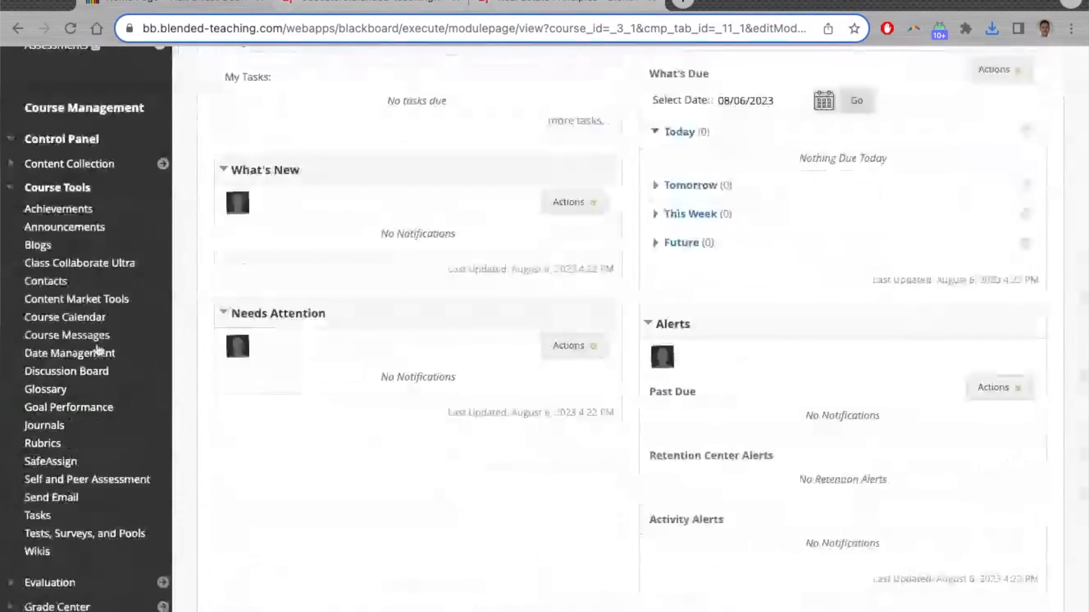
{"action": "scroll", "coordinate": [125, 298], "scroll_direction": "down", "scroll_amount": 1}
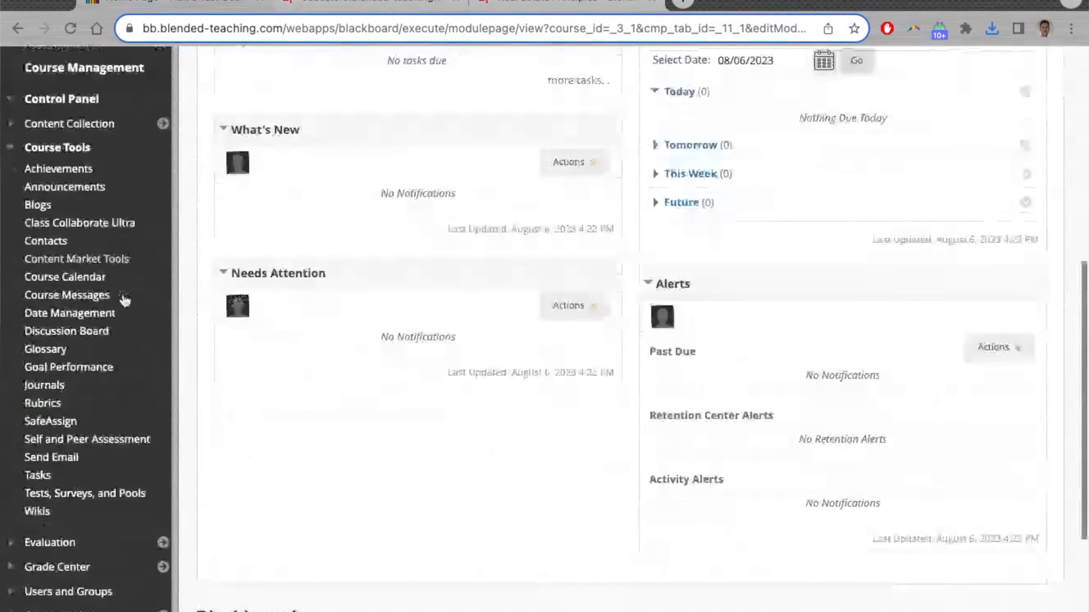
{"action": "scroll", "coordinate": [124, 300], "scroll_direction": "down", "scroll_amount": 5}
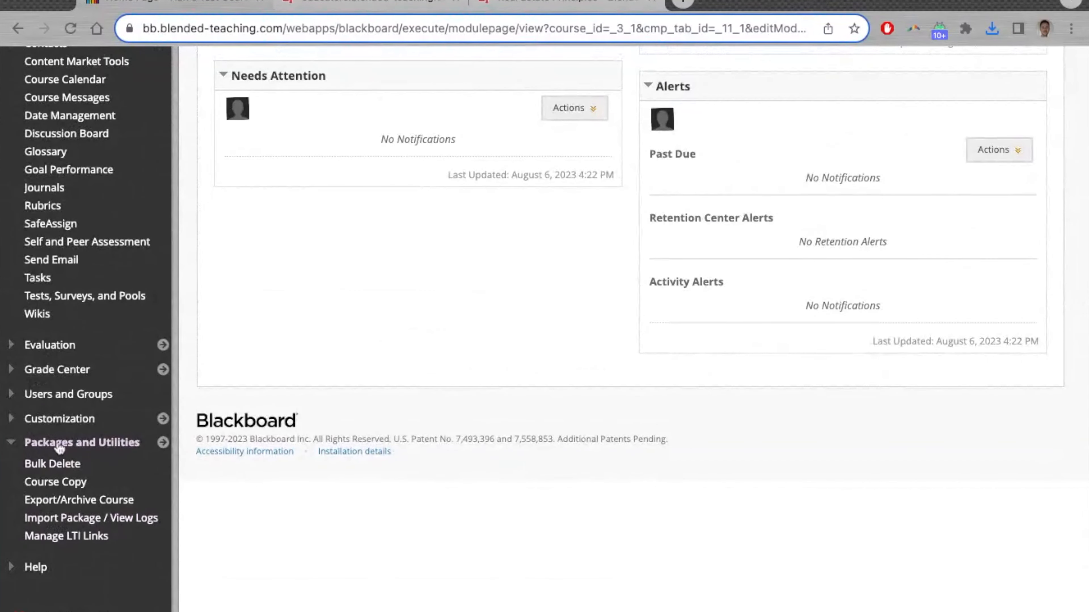
{"action": "left_click", "coordinate": [69, 519]}
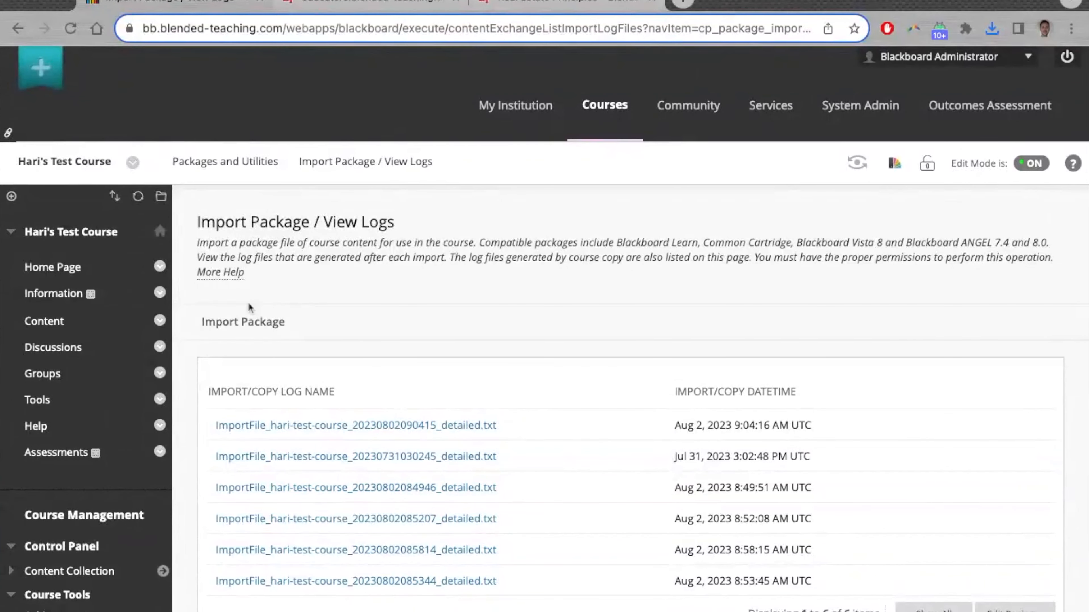
{"action": "left_click", "coordinate": [238, 323]}
Step: Attach the downloaded quiz-01H75VBA563Q39SYMPX5JFQHZT.zip package, include all course materials, and submit the import
{"action": "scroll", "coordinate": [239, 328], "scroll_direction": "down", "scroll_amount": 20}
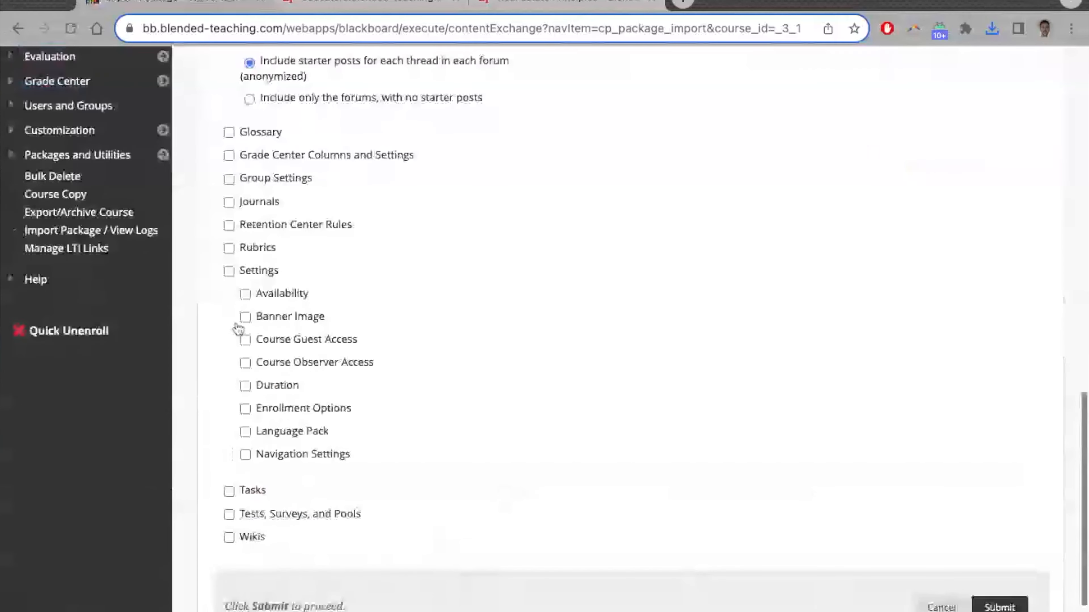
{"action": "scroll", "coordinate": [406, 307], "scroll_direction": "up", "scroll_amount": 2}
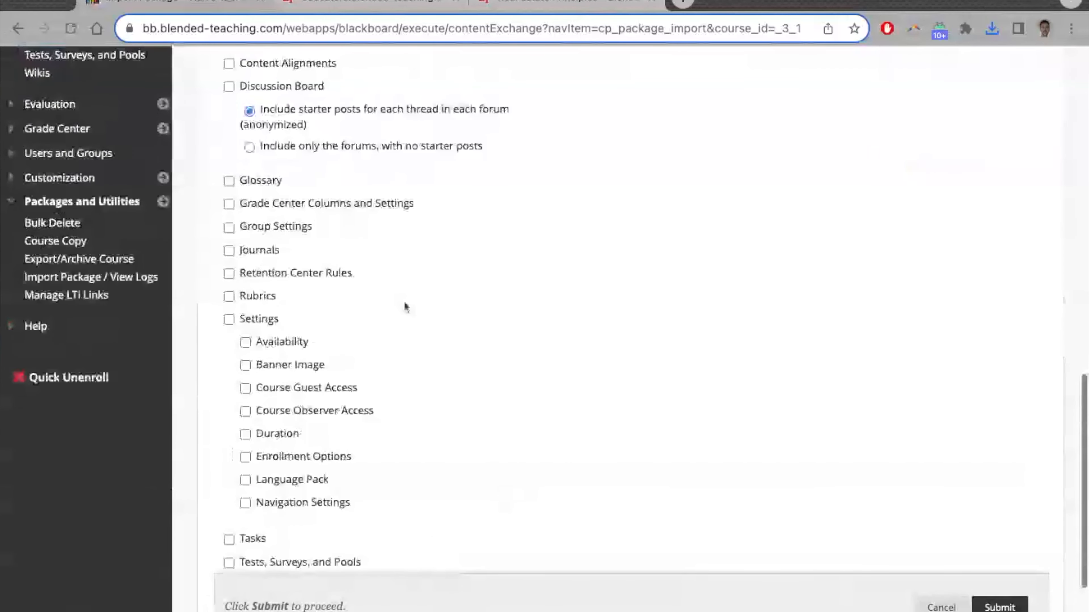
{"action": "scroll", "coordinate": [278, 319], "scroll_direction": "up", "scroll_amount": 20}
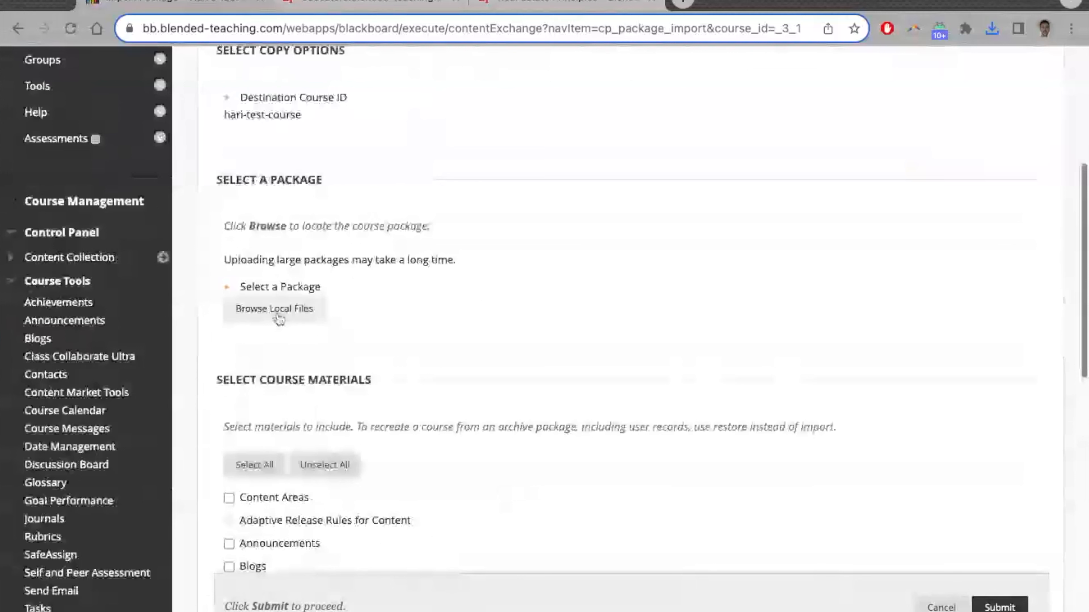
{"action": "left_click", "coordinate": [278, 316]}
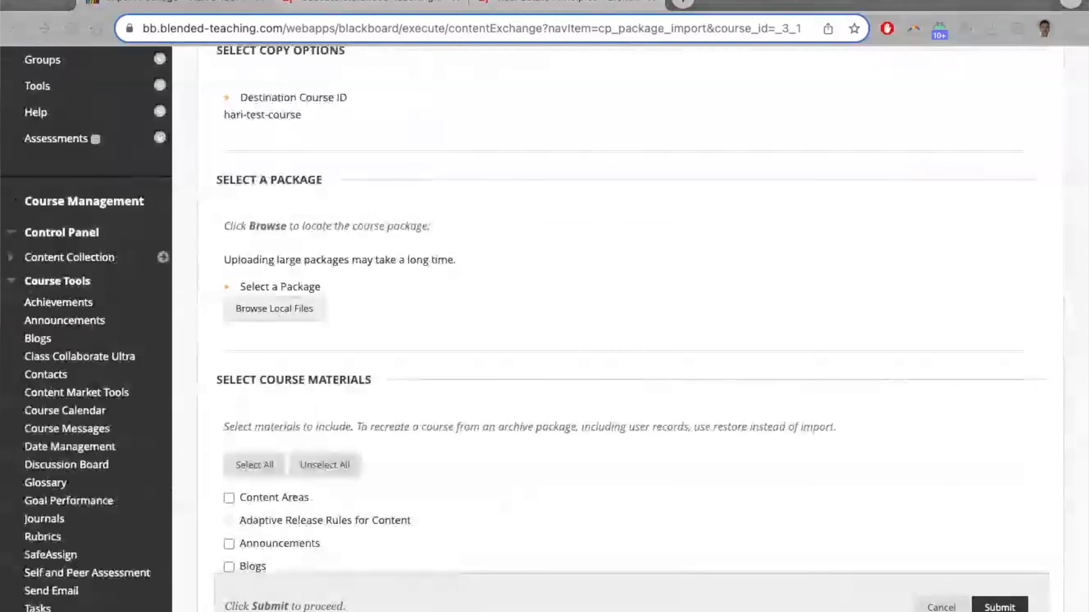
{"action": "scroll", "coordinate": [235, 407], "scroll_direction": "down", "scroll_amount": 4}
{"action": "left_click", "coordinate": [254, 394]}
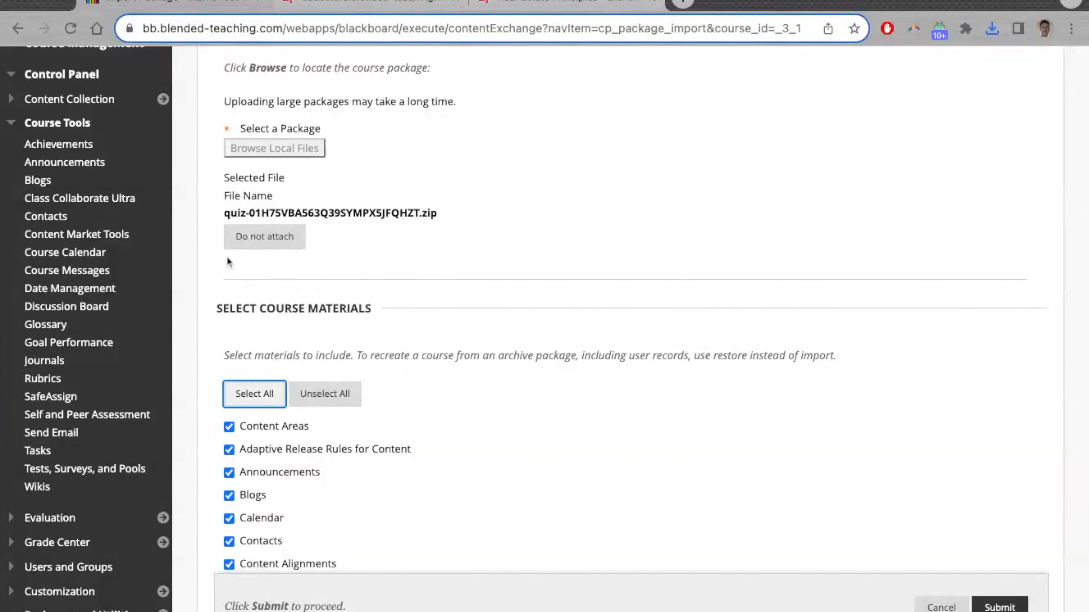
{"action": "left_click", "coordinate": [1000, 606]}
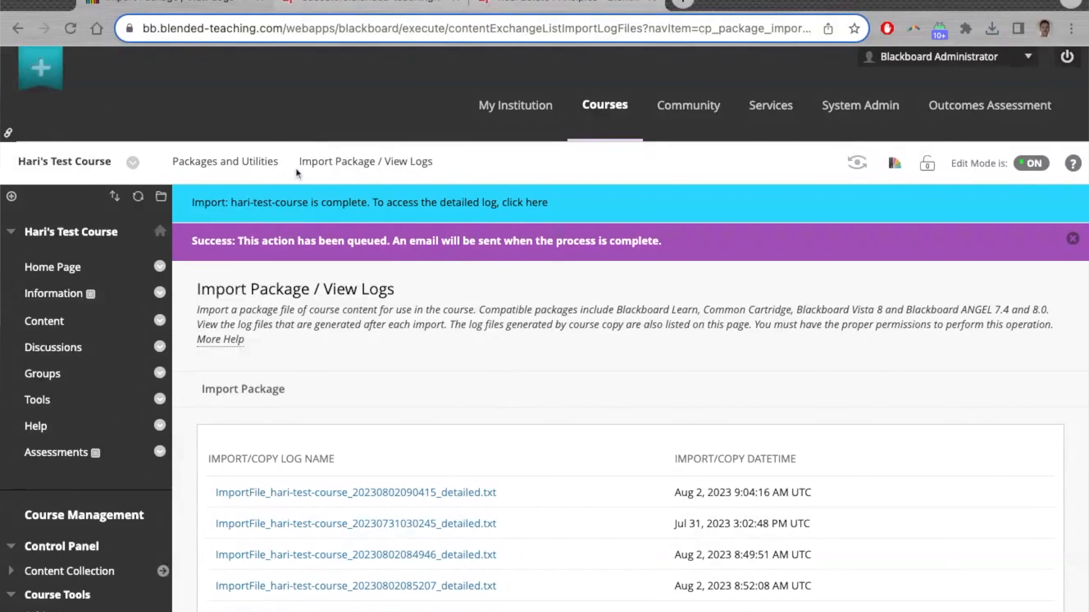
Step: Look over the import log list and open the course's Assessments content area
{"action": "scroll", "coordinate": [520, 391], "scroll_direction": "down", "scroll_amount": 1}
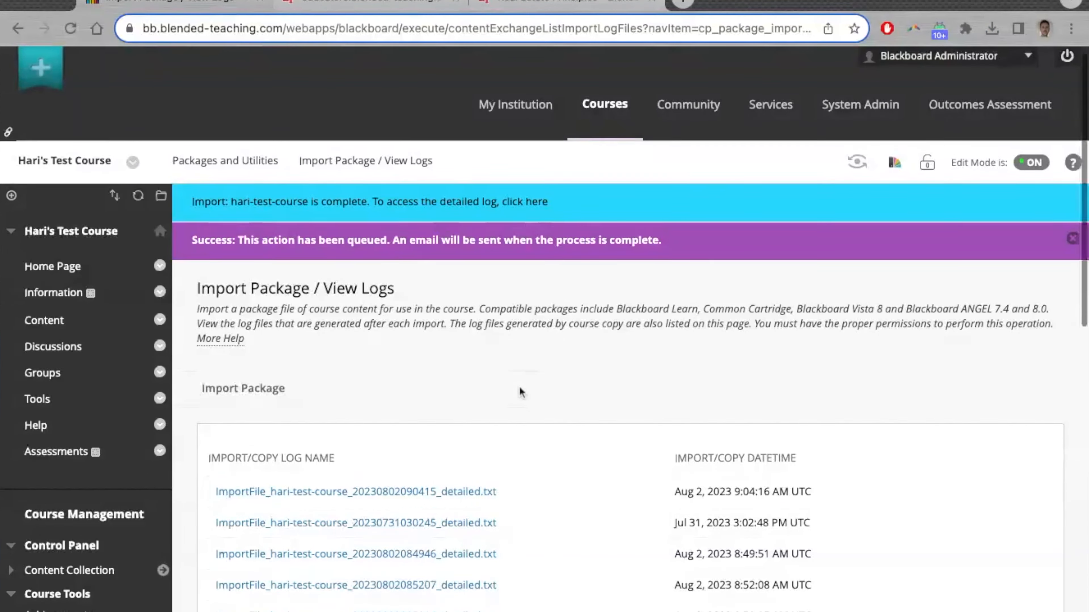
{"action": "scroll", "coordinate": [520, 391], "scroll_direction": "down", "scroll_amount": 5}
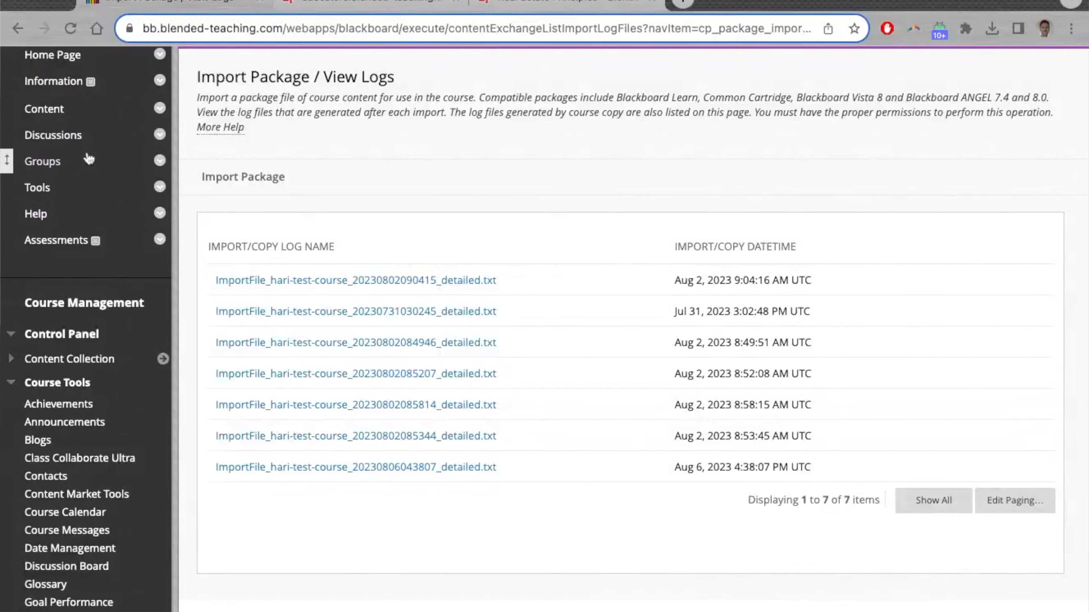
{"action": "scroll", "coordinate": [103, 208], "scroll_direction": "down", "scroll_amount": 1}
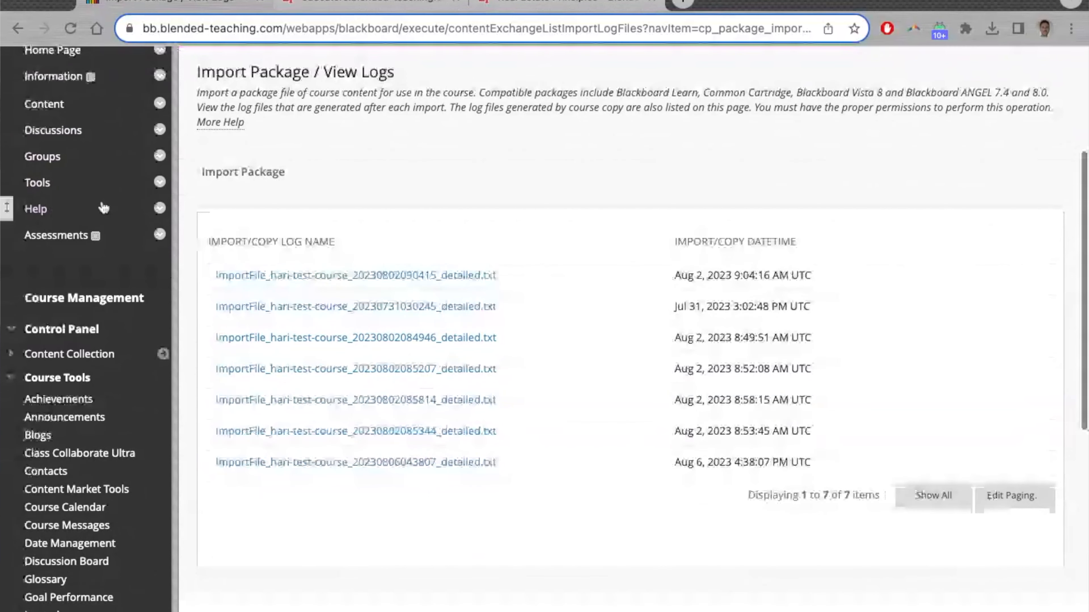
{"action": "left_click", "coordinate": [48, 235]}
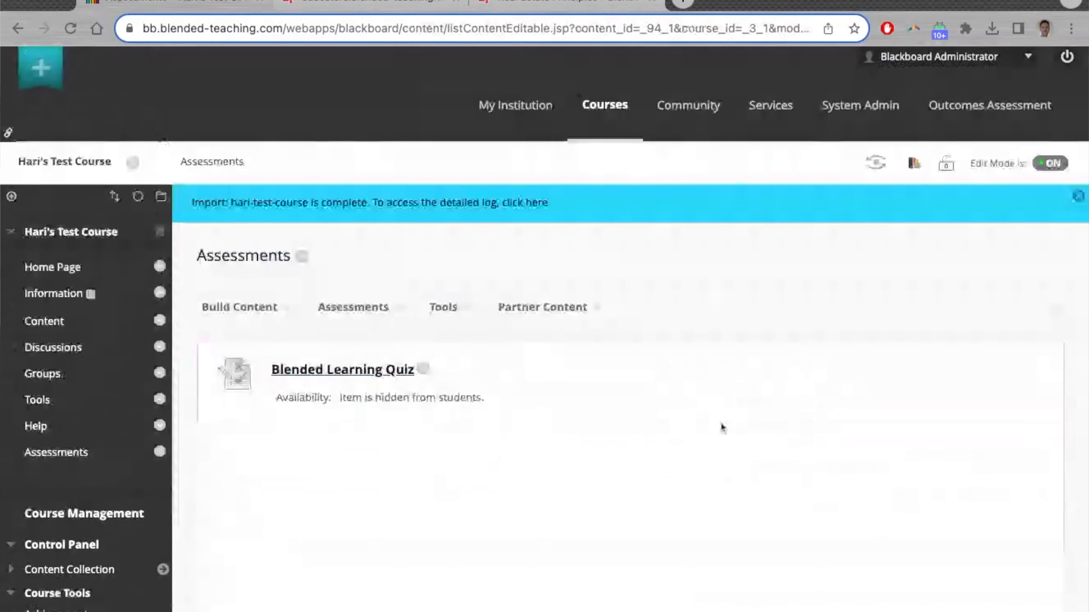
Step: View the start page and instructions of the Blended Learning Quiz, and return to the Assessments area
{"action": "left_click", "coordinate": [323, 377]}
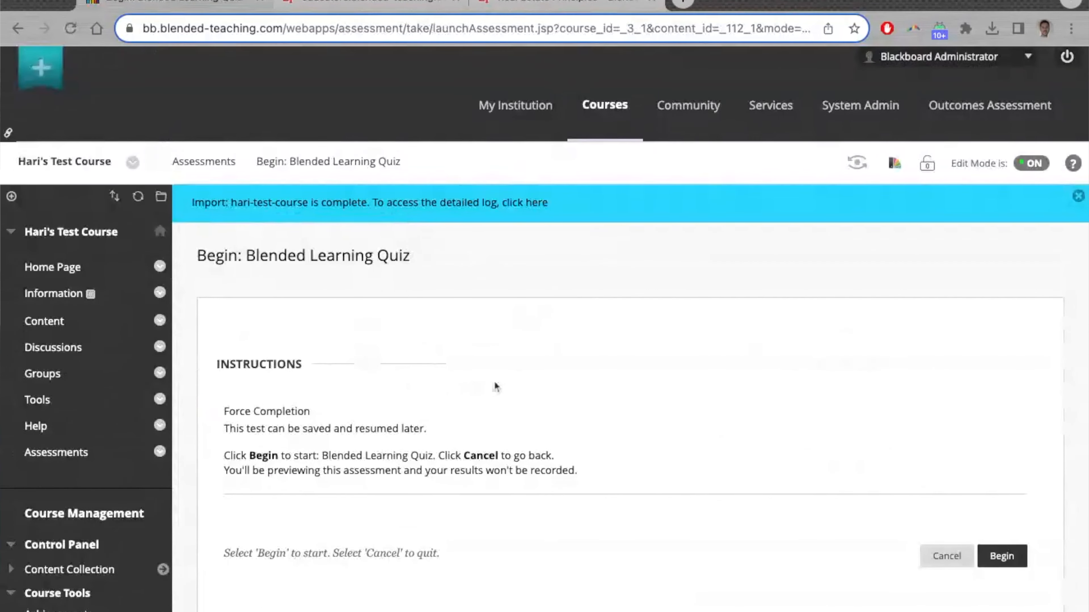
{"action": "scroll", "coordinate": [496, 384], "scroll_direction": "down", "scroll_amount": 2}
{"action": "scroll", "coordinate": [495, 385], "scroll_direction": "down", "scroll_amount": 3}
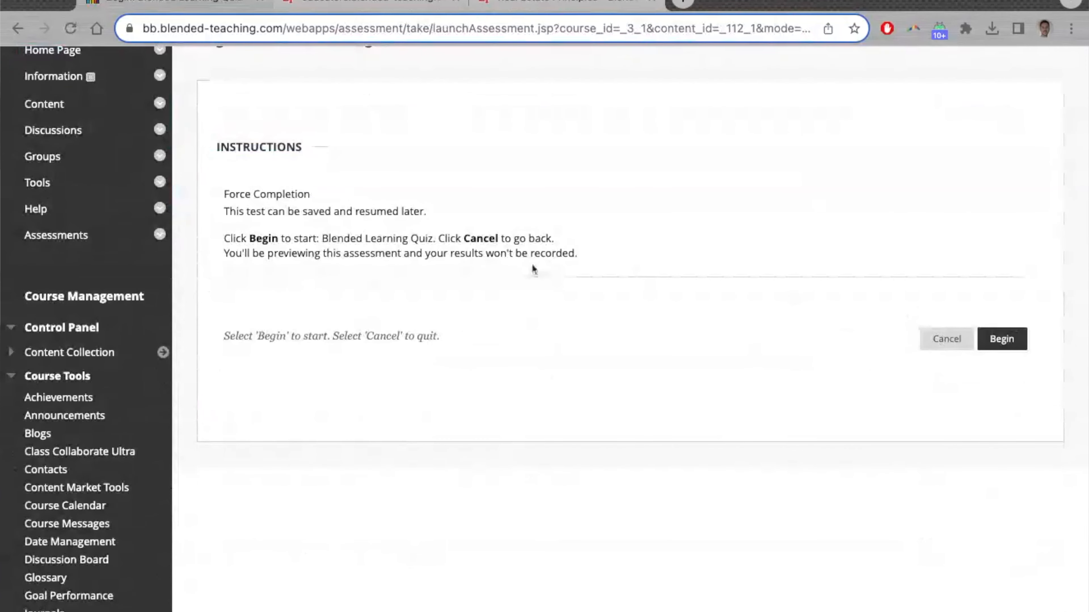
{"action": "scroll", "coordinate": [416, 271], "scroll_direction": "up", "scroll_amount": 1}
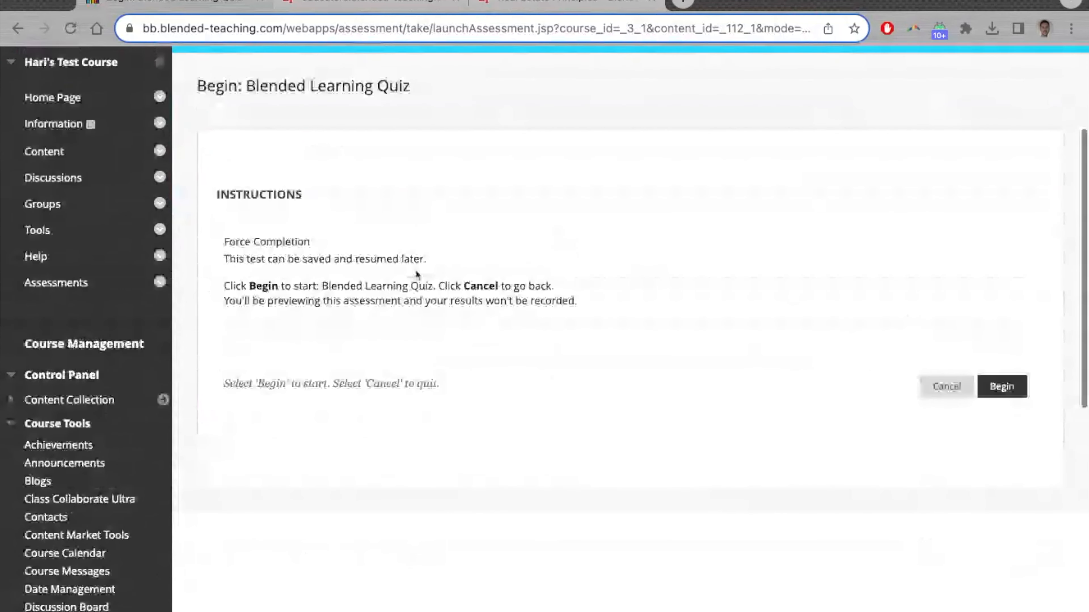
{"action": "scroll", "coordinate": [415, 270], "scroll_direction": "up", "scroll_amount": 3}
{"action": "left_click", "coordinate": [19, 31]}
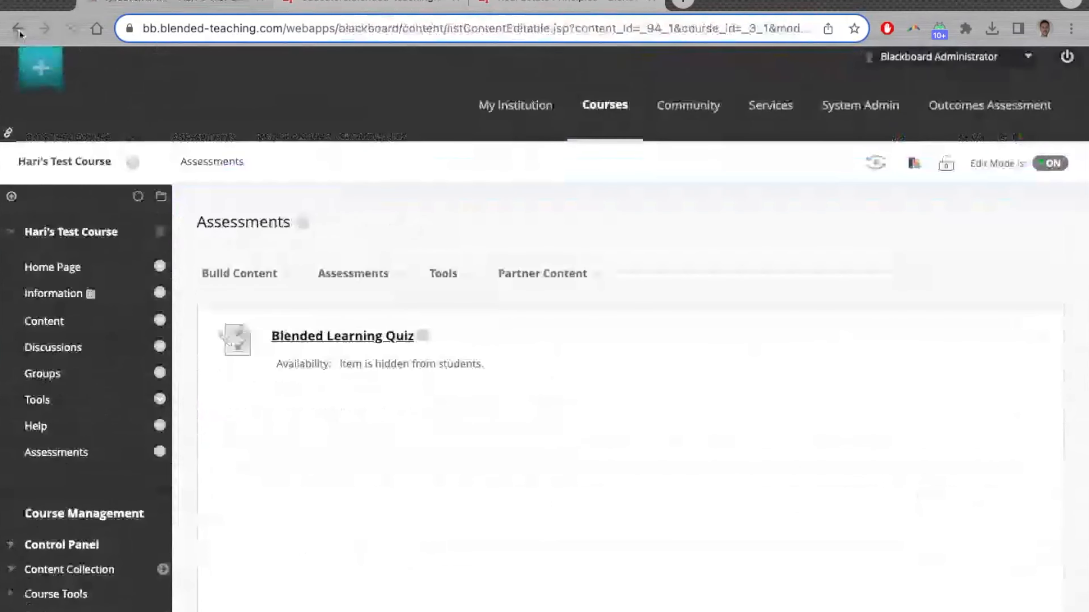
Step: Open the Blended Learning Quiz for editing and review its multiple-choice questions with their marked answers
{"action": "left_click", "coordinate": [422, 370]}
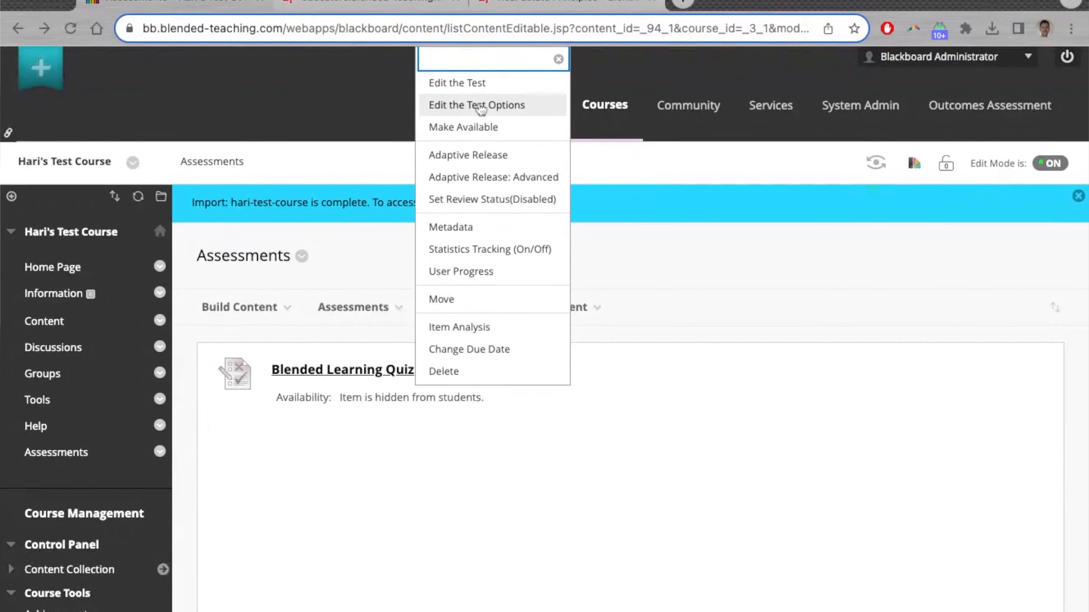
{"action": "left_click", "coordinate": [457, 84]}
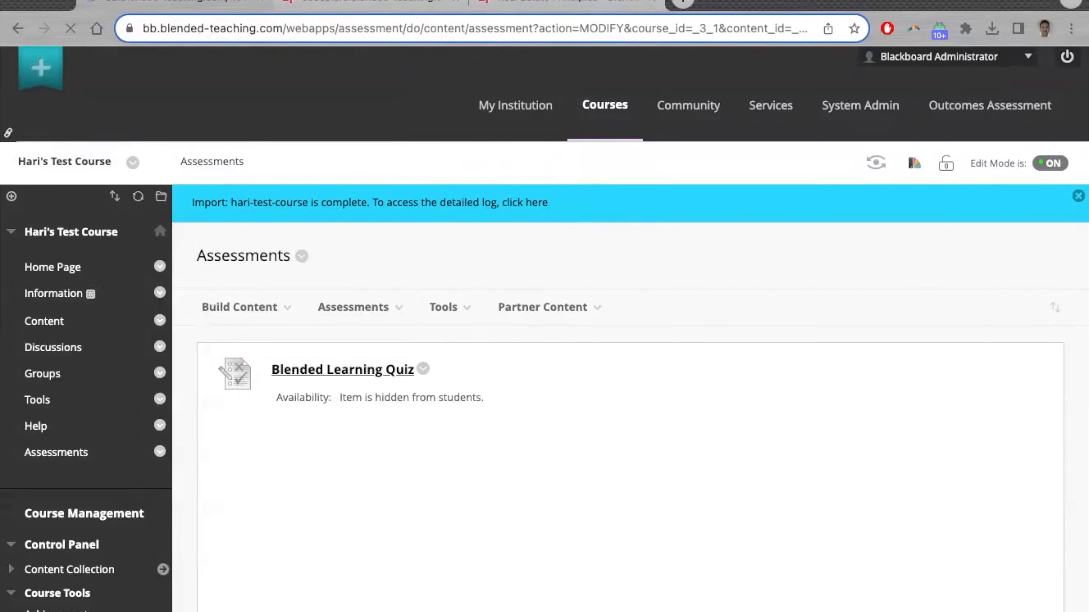
{"action": "scroll", "coordinate": [668, 407], "scroll_direction": "down", "scroll_amount": 3}
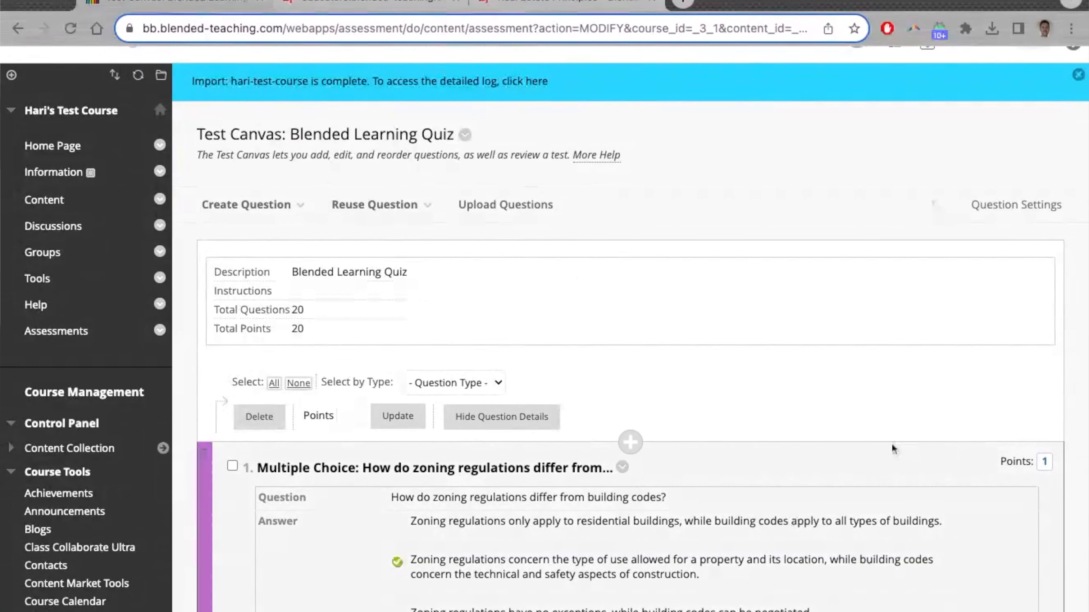
{"action": "scroll", "coordinate": [806, 445], "scroll_direction": "down", "scroll_amount": 15}
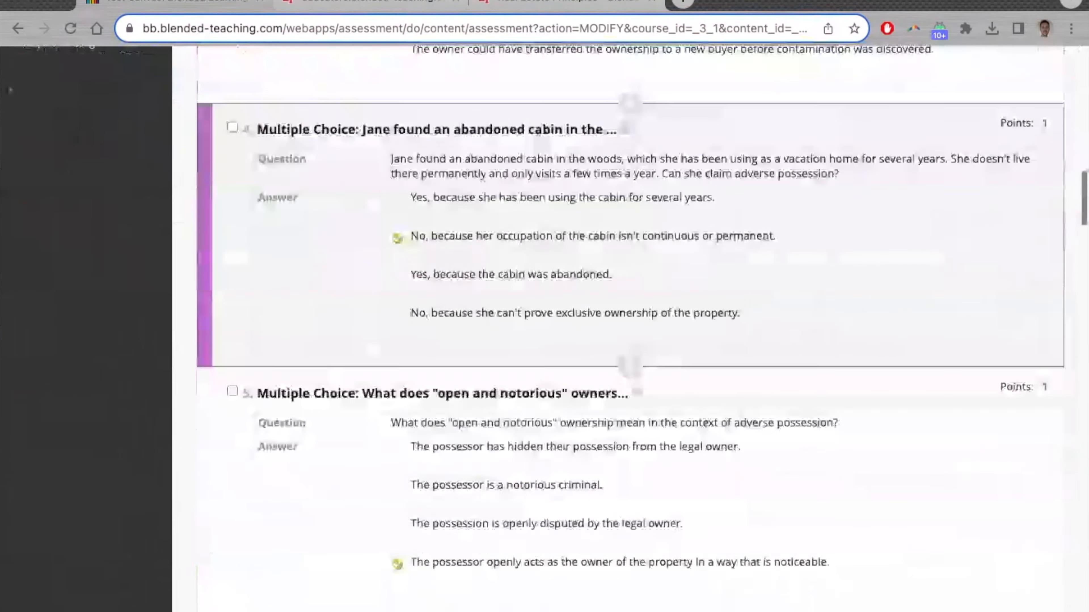
{"action": "scroll", "coordinate": [630, 326], "scroll_direction": "down", "scroll_amount": 5}
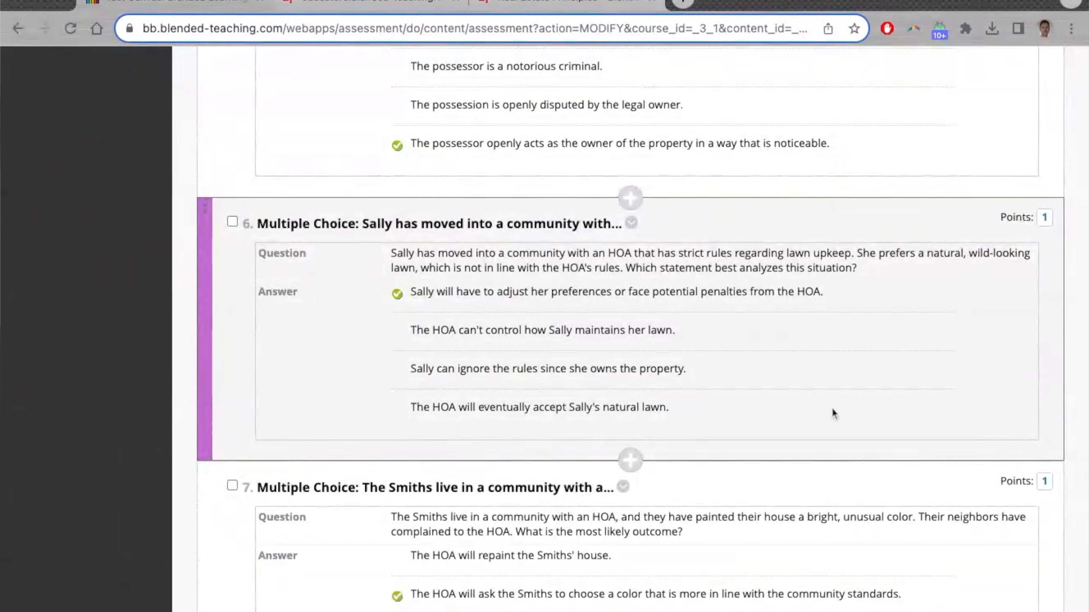
{"action": "scroll", "coordinate": [831, 408], "scroll_direction": "down", "scroll_amount": 9}
{"action": "scroll", "coordinate": [832, 407], "scroll_direction": "up", "scroll_amount": 12}
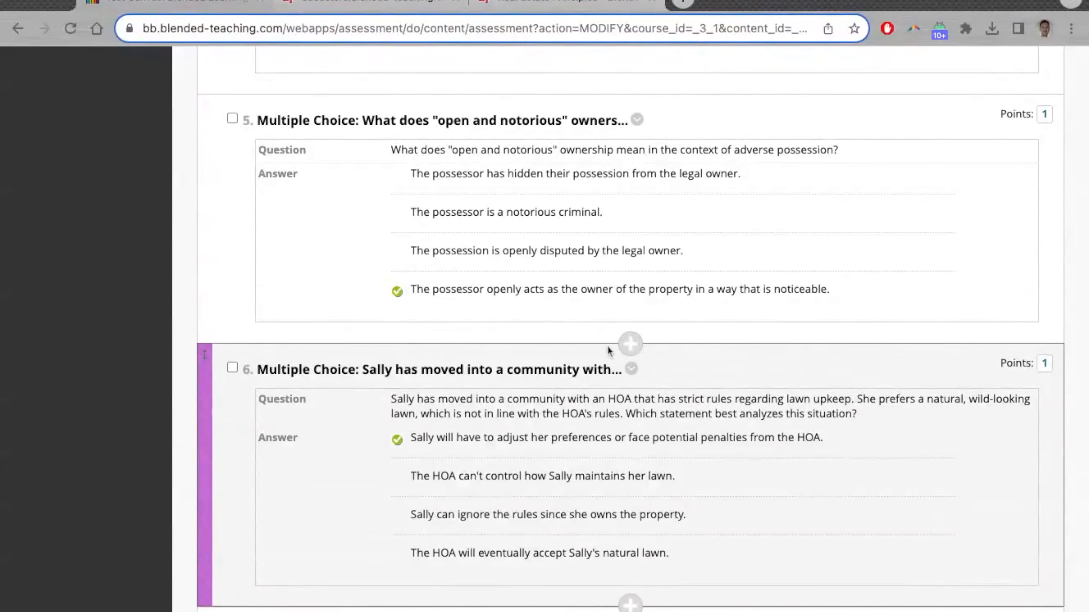
Step: Check which actions are available for question 6 and look back over the preceding questions
{"action": "left_click", "coordinate": [631, 369]}
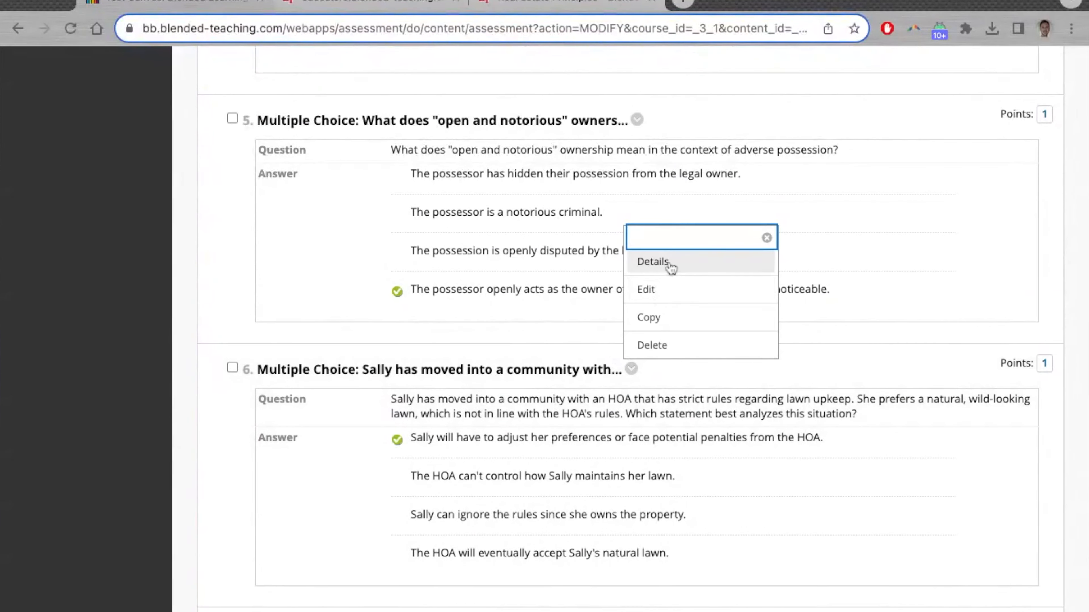
{"action": "left_click", "coordinate": [895, 418]}
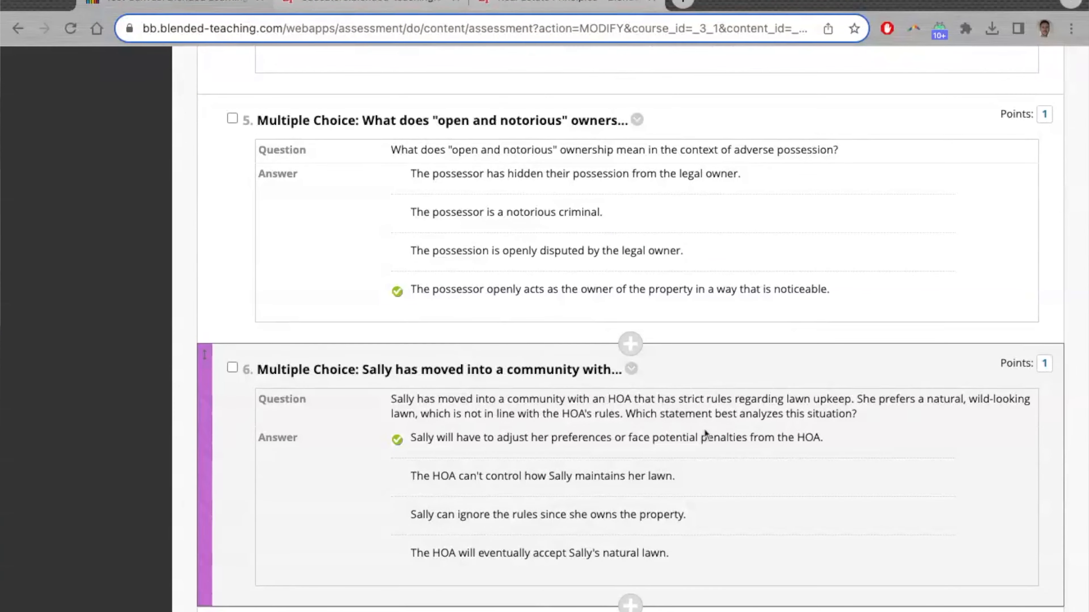
{"action": "scroll", "coordinate": [251, 225], "scroll_direction": "up", "scroll_amount": 2}
{"action": "scroll", "coordinate": [294, 276], "scroll_direction": "up", "scroll_amount": 9}
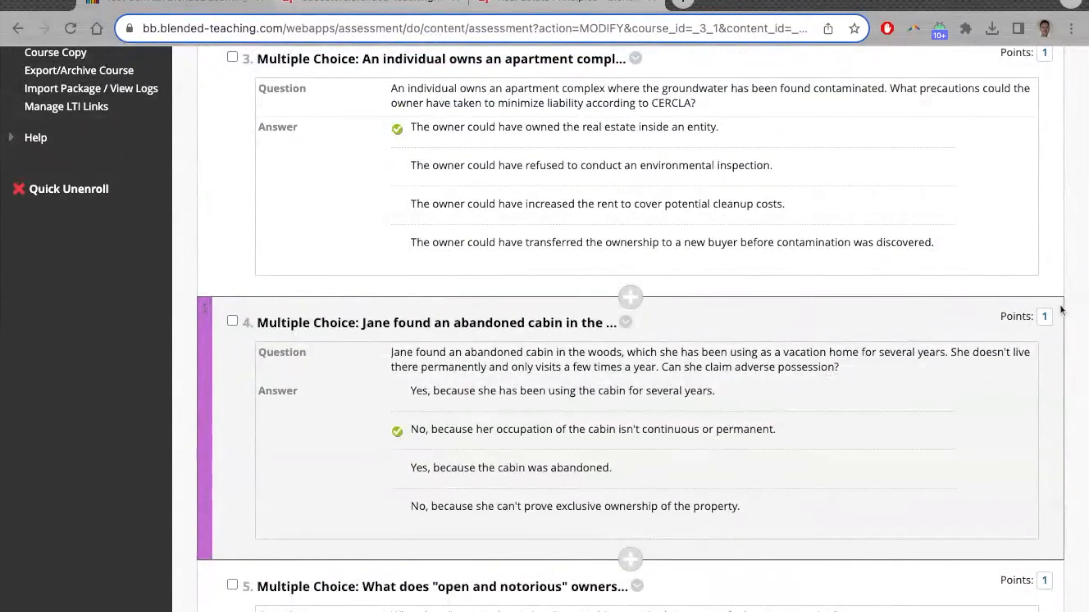
Step: Open the course's Tests list and show the actions available for the Blended Learning Quiz
{"action": "scroll", "coordinate": [1045, 318], "scroll_direction": "up", "scroll_amount": 15}
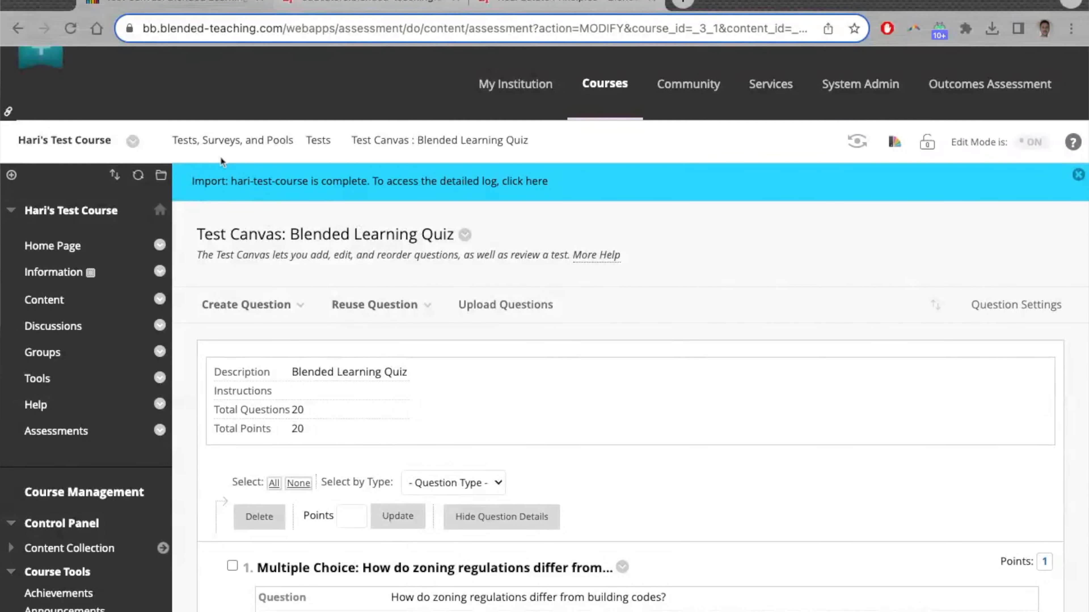
{"action": "left_click", "coordinate": [321, 141]}
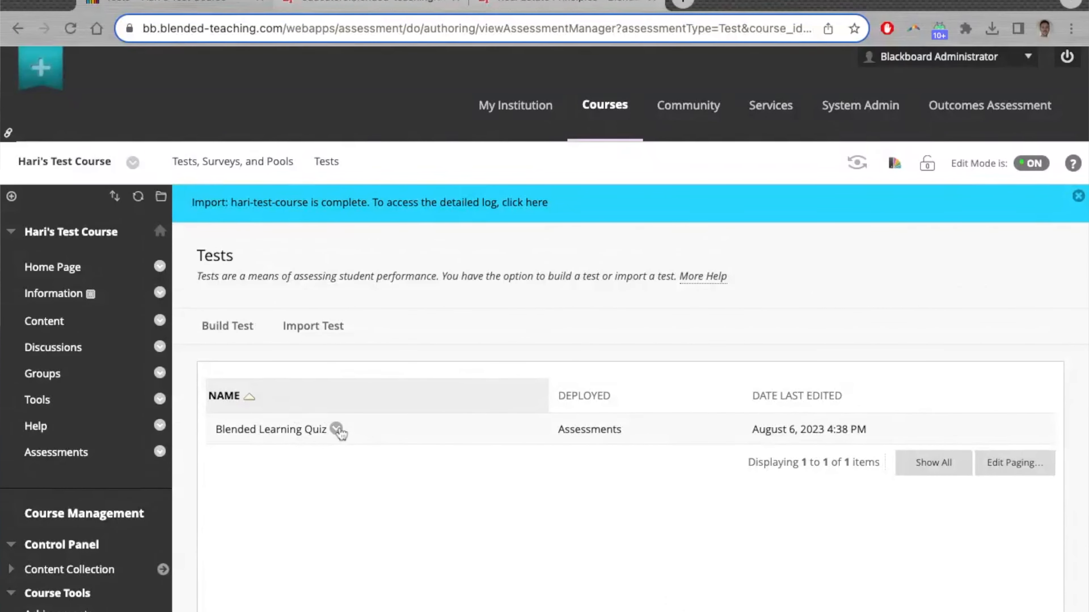
{"action": "left_click", "coordinate": [337, 429]}
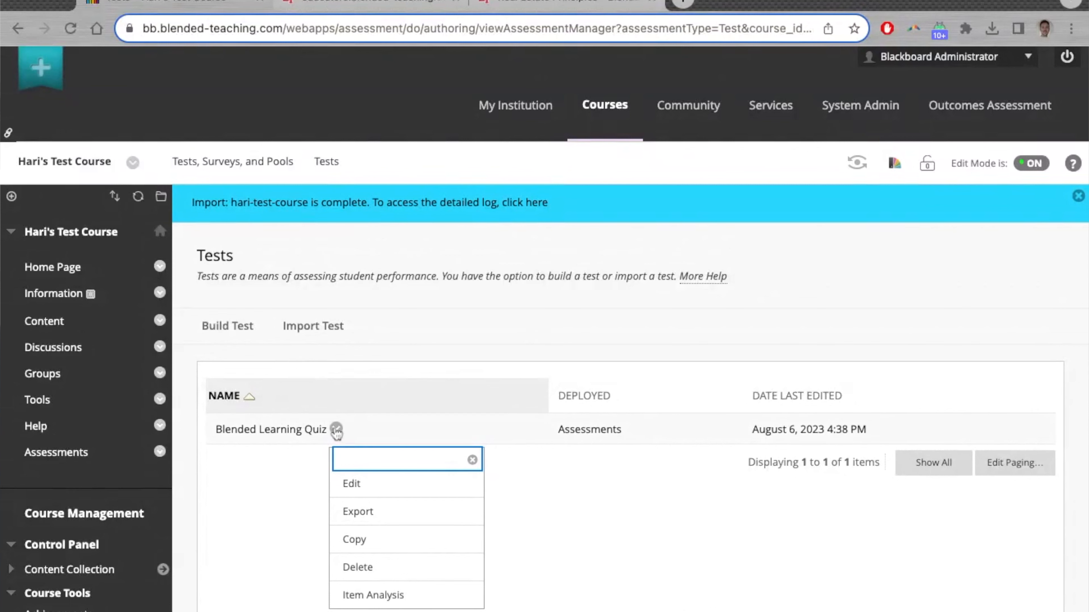
{"action": "scroll", "coordinate": [360, 495], "scroll_direction": "up", "scroll_amount": 1}
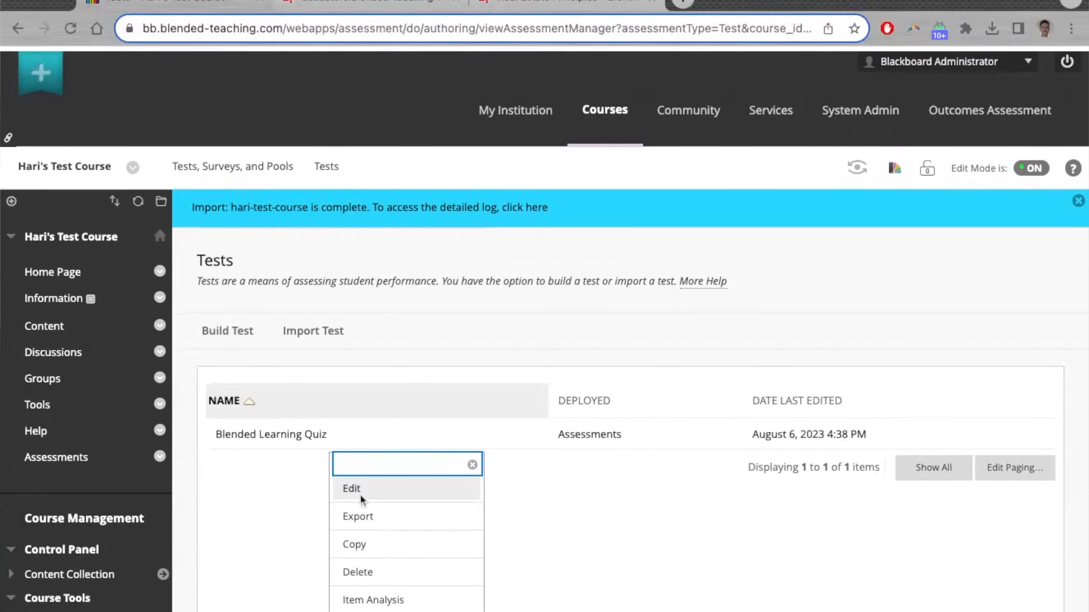
Step: Open the Blended Learning Quiz for editing, bring up its test options and select the quiz name for replacement
{"action": "left_click", "coordinate": [360, 494]}
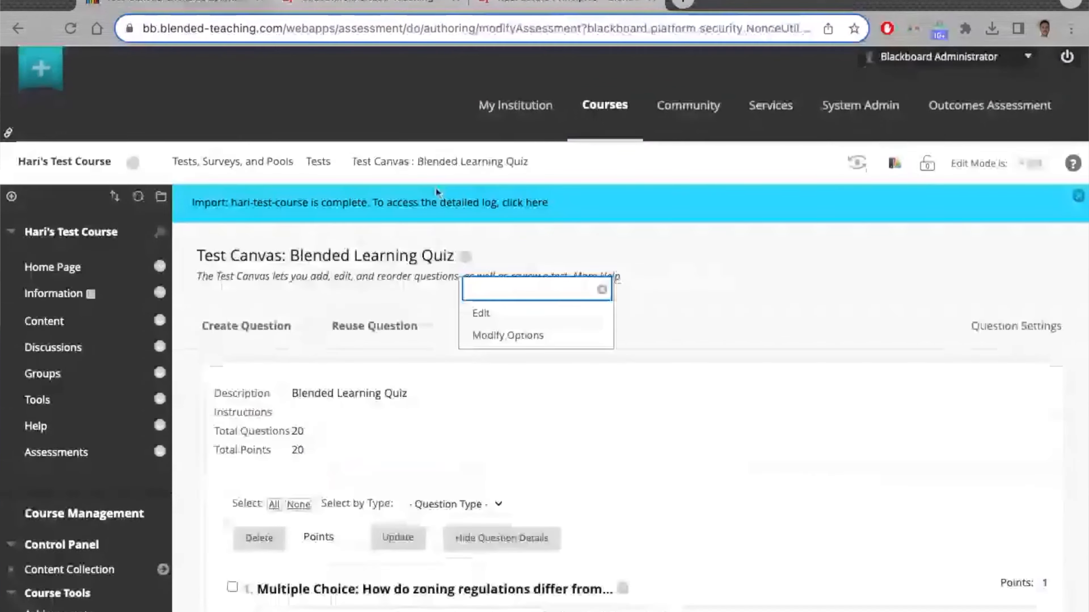
{"action": "left_click", "coordinate": [505, 333]}
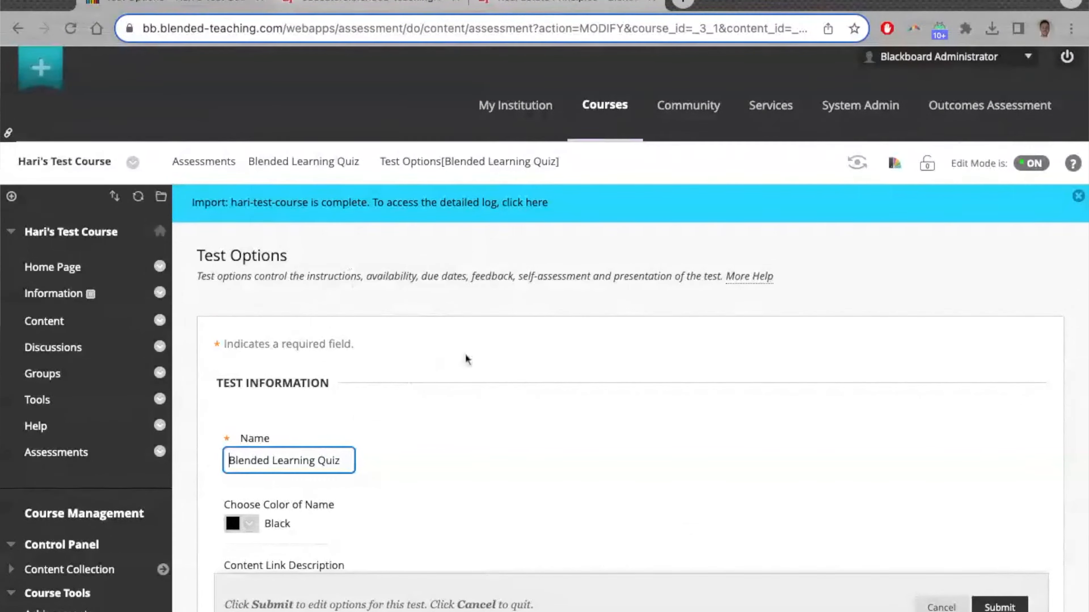
{"action": "scroll", "coordinate": [474, 364], "scroll_direction": "down", "scroll_amount": 1}
{"action": "scroll", "coordinate": [473, 360], "scroll_direction": "down", "scroll_amount": 3}
{"action": "left_click_drag", "start_coordinate": [228, 321], "coordinate": [367, 332]}
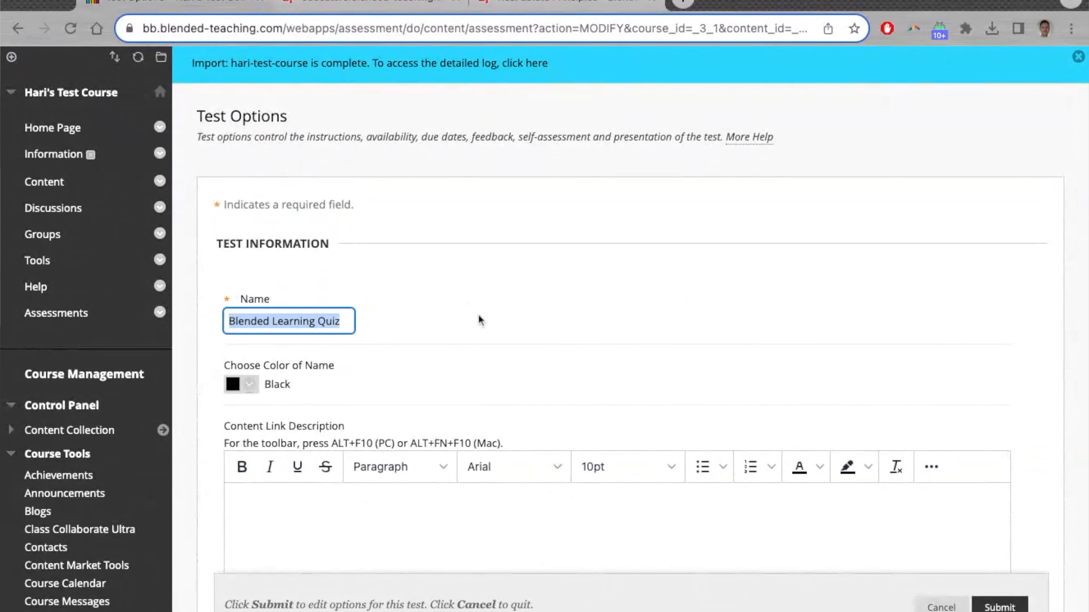
{"action": "left_click", "coordinate": [316, 320]}
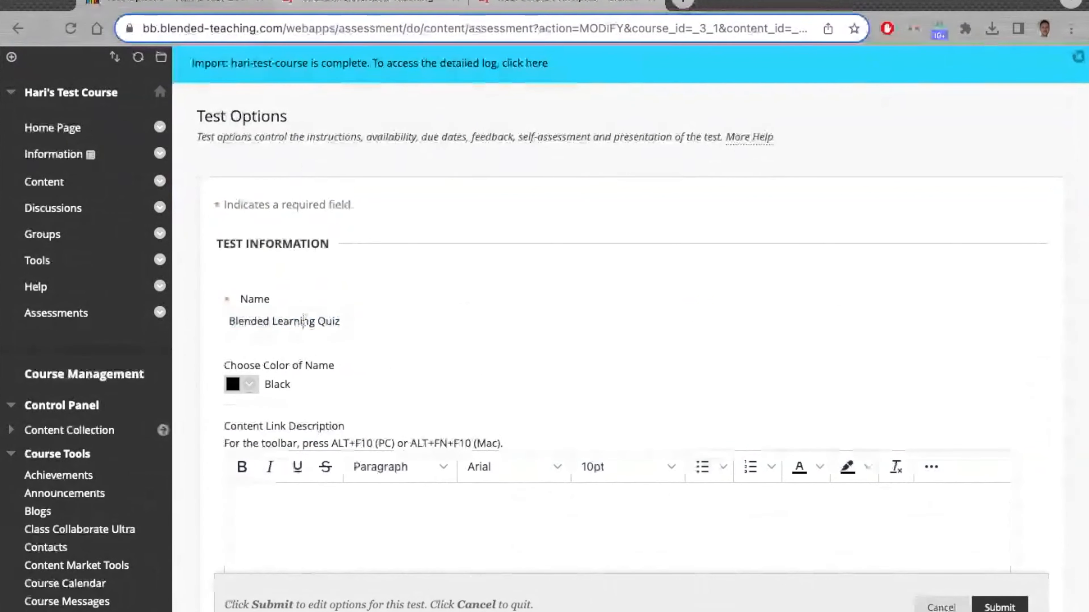
{"action": "left_click", "coordinate": [228, 320], "text": "shift"}
{"action": "key", "text": "shift+Right"}
{"action": "key", "text": "shift+Right"}
{"action": "key", "text": "shift+Right"}
{"action": "key", "text": "shift+Right"}
{"action": "key", "text": "shift+Right"}
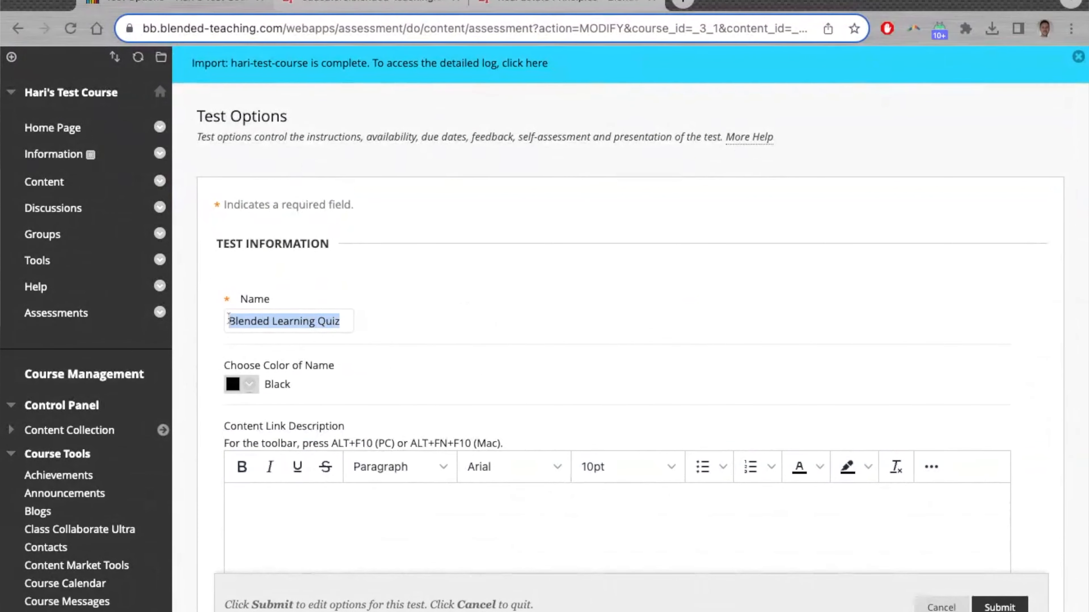
{"action": "key", "text": "shift+Left"}
{"action": "key", "text": "shift+Left"}
{"action": "key", "text": "shift+Left"}
{"action": "key", "text": "shift+Left"}
{"action": "key", "text": "shift+Left"}
{"action": "key", "text": "shift+Left"}
{"action": "key", "text": "shift+Left"}
{"action": "key", "text": "shift+Left"}
{"action": "key", "text": "shift+Left"}
{"action": "key", "text": "shift+Left"}
{"action": "key", "text": "shift+Left"}
{"action": "key", "text": "shift+Left"}
{"action": "key", "text": "shift+Left"}
{"action": "key", "text": "shift+Left"}
{"action": "key", "text": "shift+Left"}
{"action": "key", "text": "shift+Left"}
{"action": "key", "text": "shift+Left"}
{"action": "key", "text": "shift+Left"}
{"action": "key", "text": "shift+Left"}
{"action": "key", "text": "shift+Left"}
{"action": "key", "text": "shift+Right"}
{"action": "key", "text": "shift+Right"}
{"action": "key", "text": "shift+Right"}
{"action": "key", "text": "shift+Right"}
{"action": "key", "text": "shift+Right"}
{"action": "key", "text": "shift+Right"}
{"action": "key", "text": "shift+Right"}
{"action": "key", "text": "shift+Right"}
{"action": "key", "text": "shift+Right"}
{"action": "key", "text": "shift+Right"}
{"action": "key", "text": "shift+Right"}
{"action": "key", "text": "shift+Right"}
{"action": "key", "text": "shift+Right"}
{"action": "key", "text": "shift+Right"}
{"action": "key", "text": "shift+Right"}
{"action": "key", "text": "shift+Right"}
{"action": "key", "text": "shift+Right"}
{"action": "key", "text": "shift+Right"}
{"action": "key", "text": "shift+Right"}
{"action": "key", "text": "shift+Left"}
{"action": "key", "text": "shift+Left"}
{"action": "key", "text": "shift+Left"}
{"action": "key", "text": "shift+Left"}
{"action": "key", "text": "shift+Left"}
{"action": "key", "text": "shift+Left"}
{"action": "key", "text": "shift+Left"}
{"action": "key", "text": "shift+Left"}
{"action": "key", "text": "shift+Left"}
{"action": "key", "text": "shift+Left"}
{"action": "key", "text": "shift+Left"}
{"action": "key", "text": "shift+Left"}
{"action": "key", "text": "shift+Left"}
{"action": "key", "text": "shift+Left"}
{"action": "key", "text": "shift+Left"}
{"action": "key", "text": "shift+Left"}
{"action": "key", "text": "shift+Left"}
{"action": "key", "text": "shift+Left"}
{"action": "key", "text": "shift+Right"}
{"action": "key", "text": "shift+Right"}
{"action": "key", "text": "shift+Right"}
{"action": "key", "text": "shift+Right"}
{"action": "key", "text": "shift+Right"}
{"action": "key", "text": "shift+Right"}
{"action": "key", "text": "shift+Right"}
{"action": "key", "text": "shift+Right"}
{"action": "key", "text": "shift+Right"}
{"action": "key", "text": "shift+Right"}
{"action": "key", "text": "shift+Right"}
{"action": "key", "text": "shift+Right"}
{"action": "key", "text": "shift+Right"}
{"action": "key", "text": "shift+Right"}
{"action": "key", "text": "shift+Right"}
{"action": "key", "text": "shift+Right"}
{"action": "key", "text": "shift+Right"}
{"action": "key", "text": "shift+Right"}
{"action": "key", "text": "shift+Right"}
{"action": "key", "text": "shift+Right"}
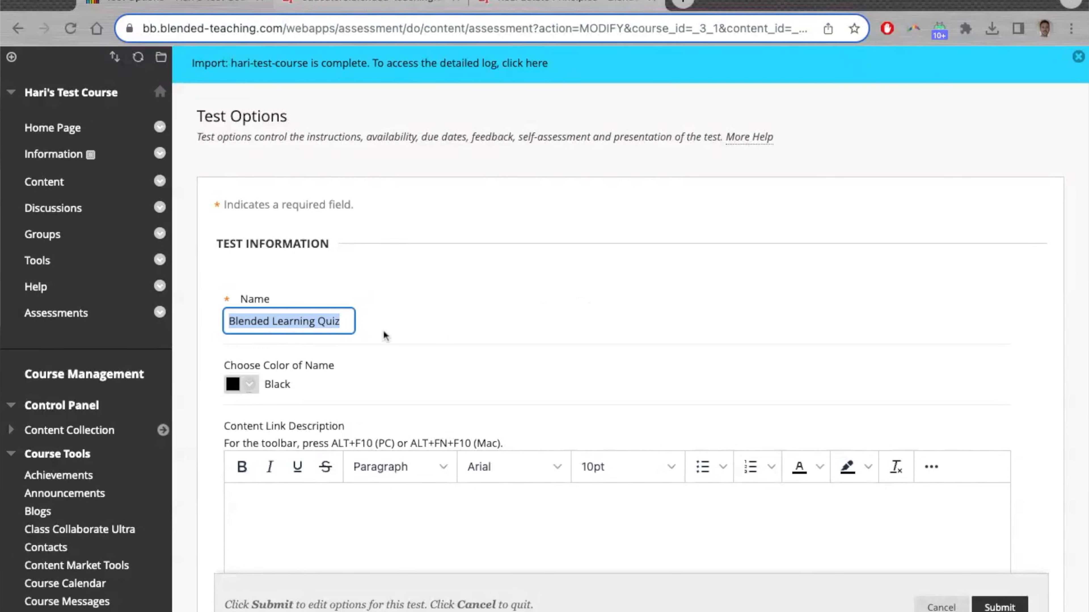
Step: Check the topic title in the Real Estate Principles library and rename the quiz as Principles of Real Estate Law Quiz
{"action": "left_click", "coordinate": [539, 2]}
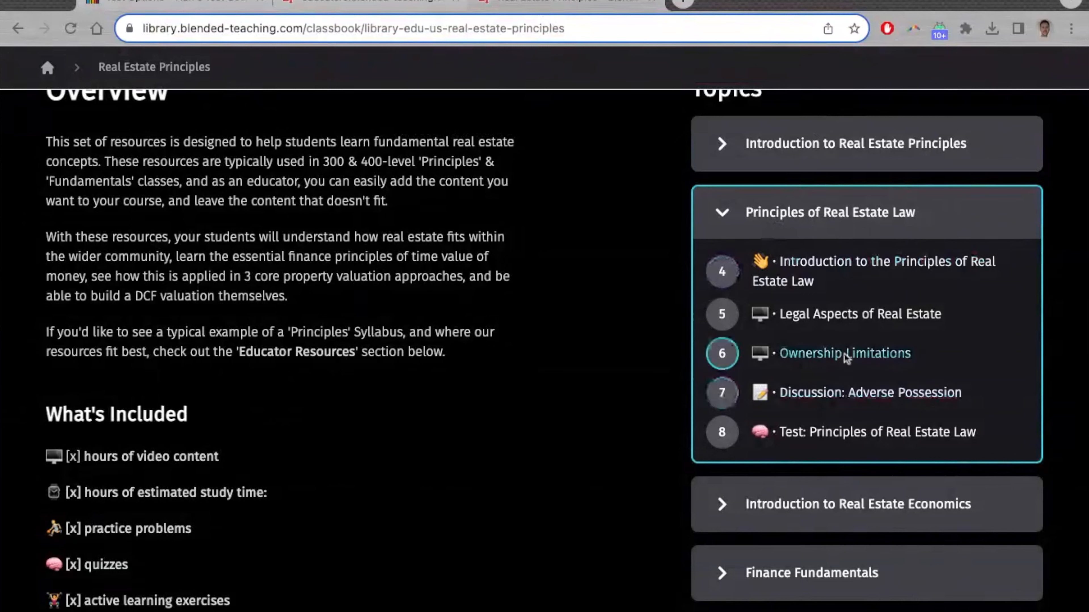
{"action": "left_click", "coordinate": [101, 1]}
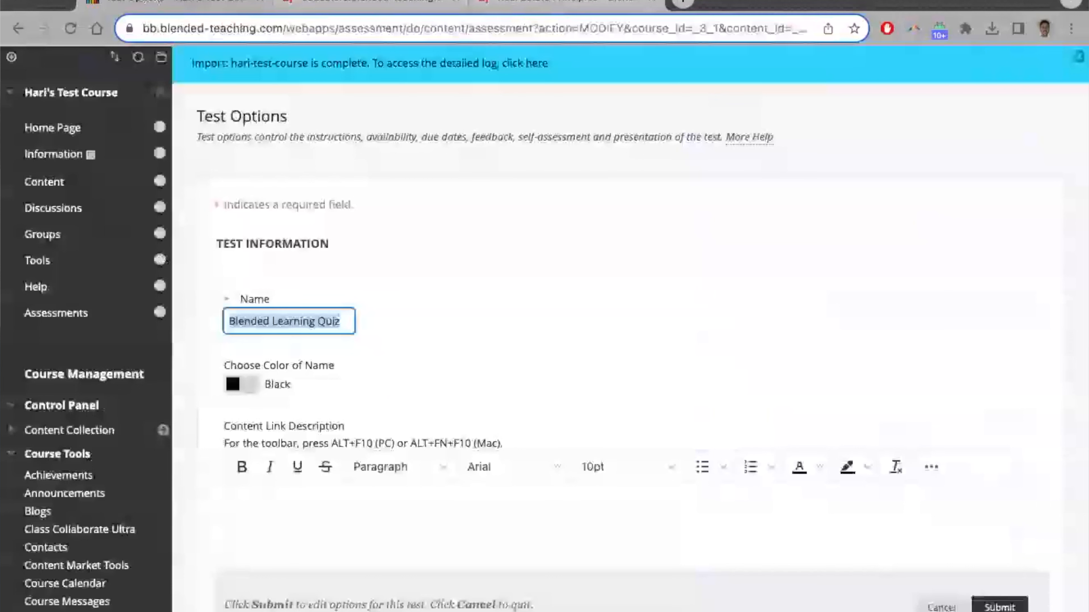
{"action": "type", "text": "Priciples"}
{"action": "double_click", "coordinate": [250, 321]}
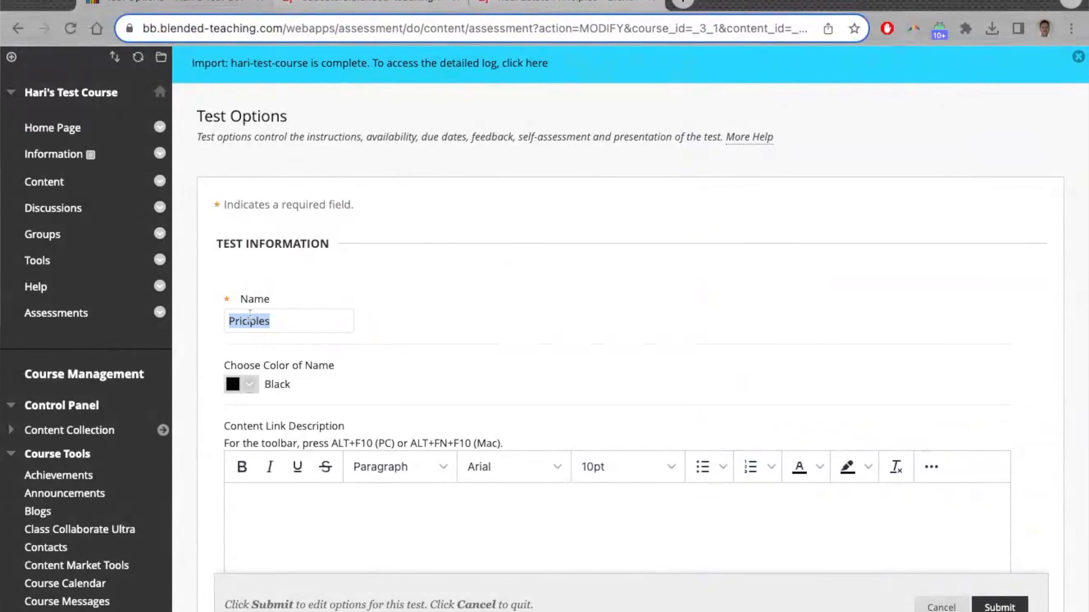
{"action": "left_click", "coordinate": [250, 321]}
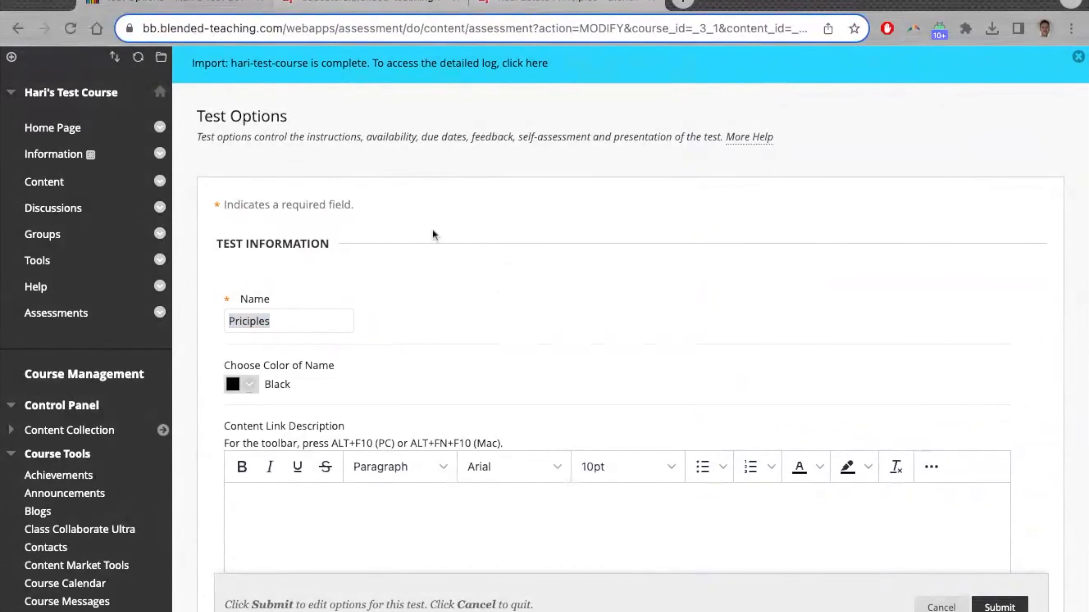
{"action": "left_click", "coordinate": [242, 321]}
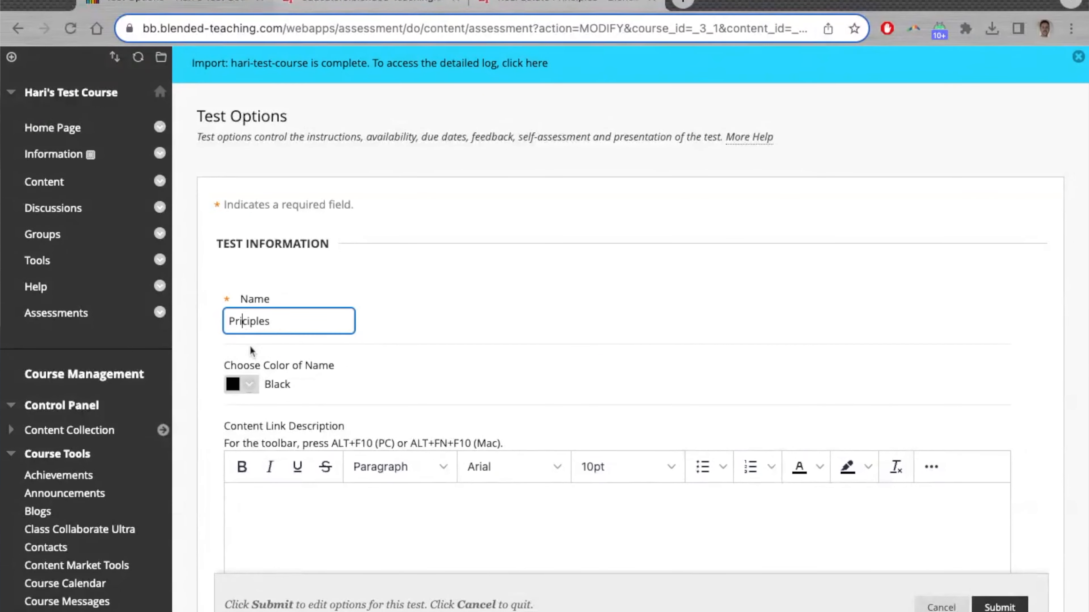
{"action": "type", "text": "n"}
{"action": "left_click", "coordinate": [291, 319]}
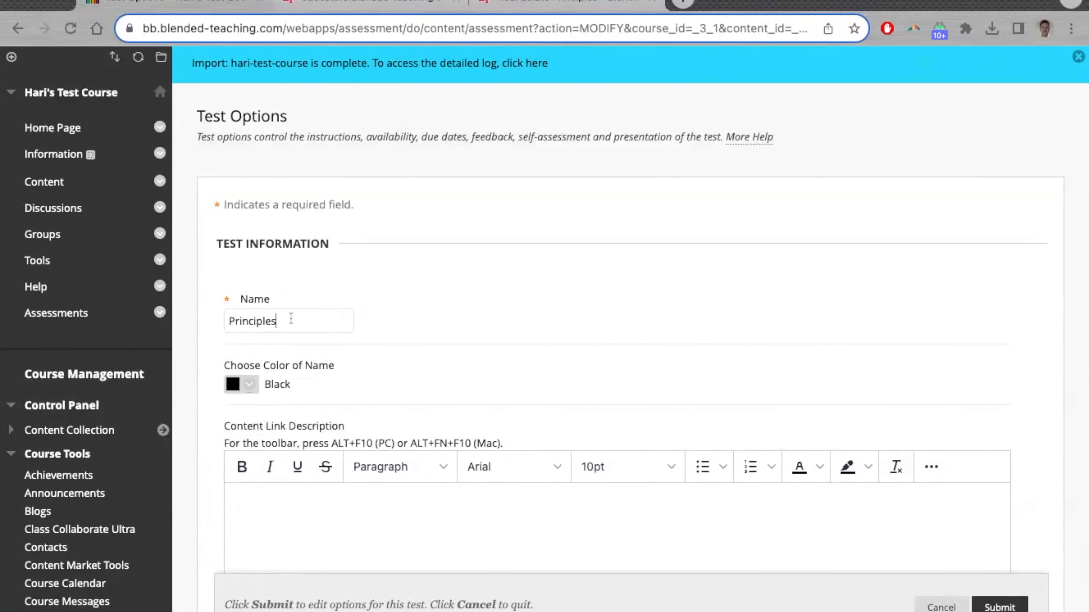
{"action": "type", "text": "of Real Estate Law Quiz"}
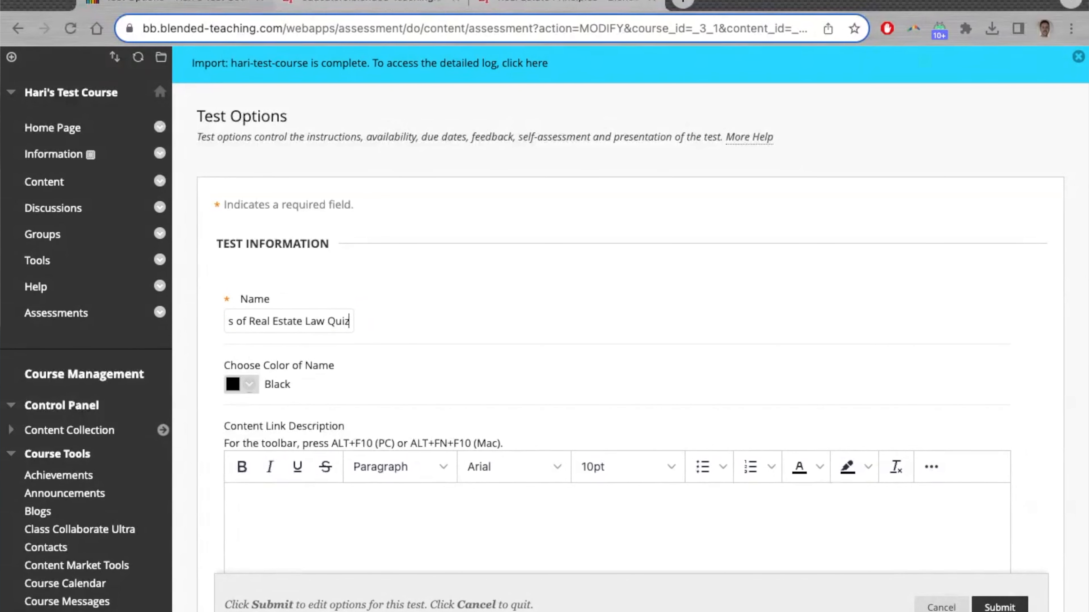
{"action": "left_click", "coordinate": [505, 331]}
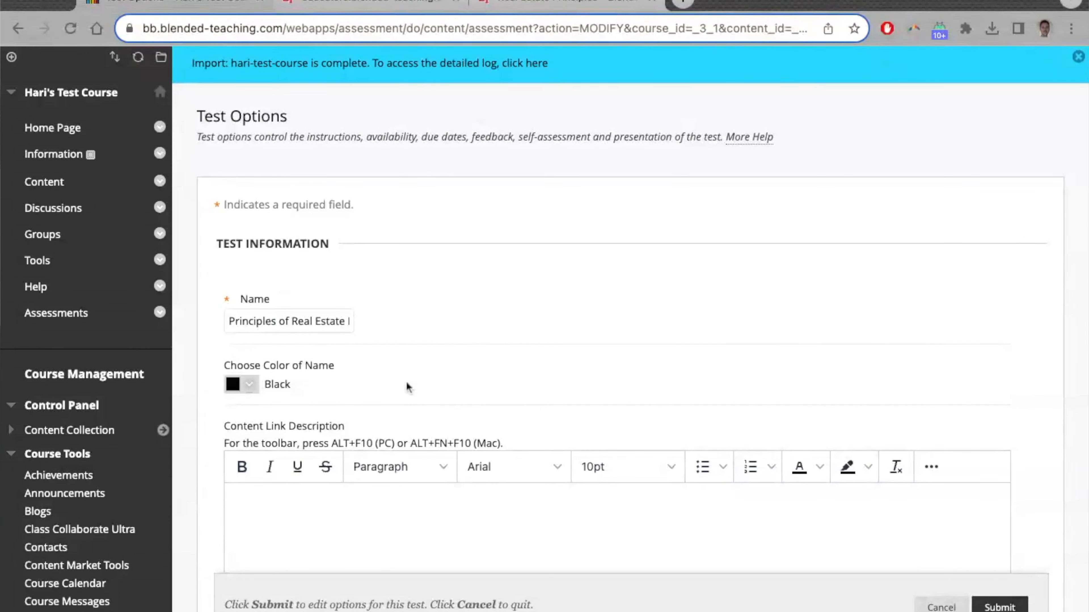
Step: Review the quiz's description, availability, attempt, timer, display date and password options, and submit the edited test options
{"action": "scroll", "coordinate": [503, 344], "scroll_direction": "down", "scroll_amount": 4}
{"action": "scroll", "coordinate": [335, 370], "scroll_direction": "down", "scroll_amount": 6}
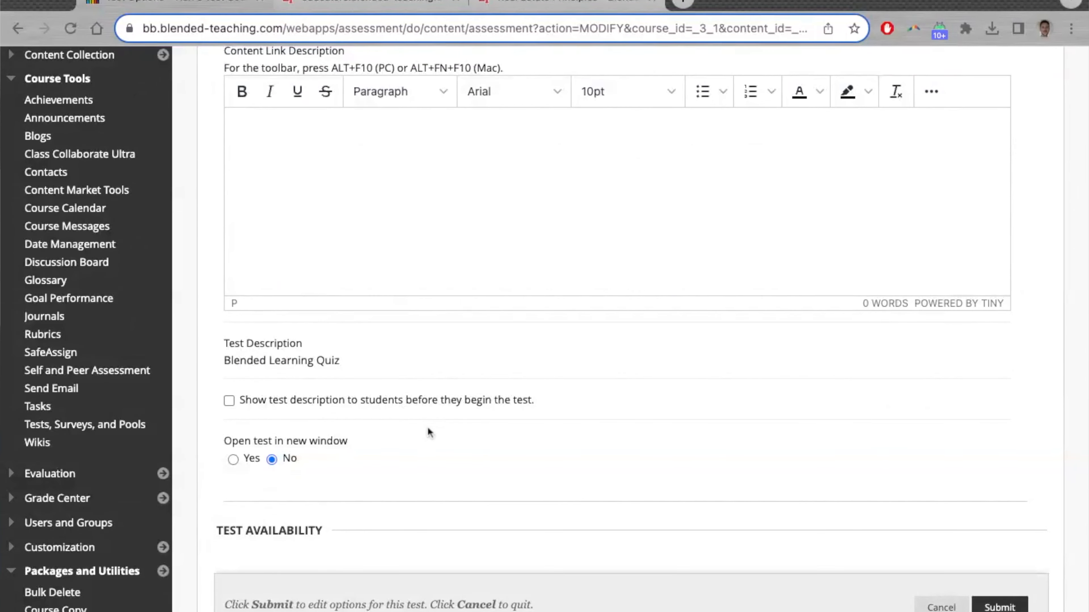
{"action": "scroll", "coordinate": [428, 427], "scroll_direction": "down", "scroll_amount": 5}
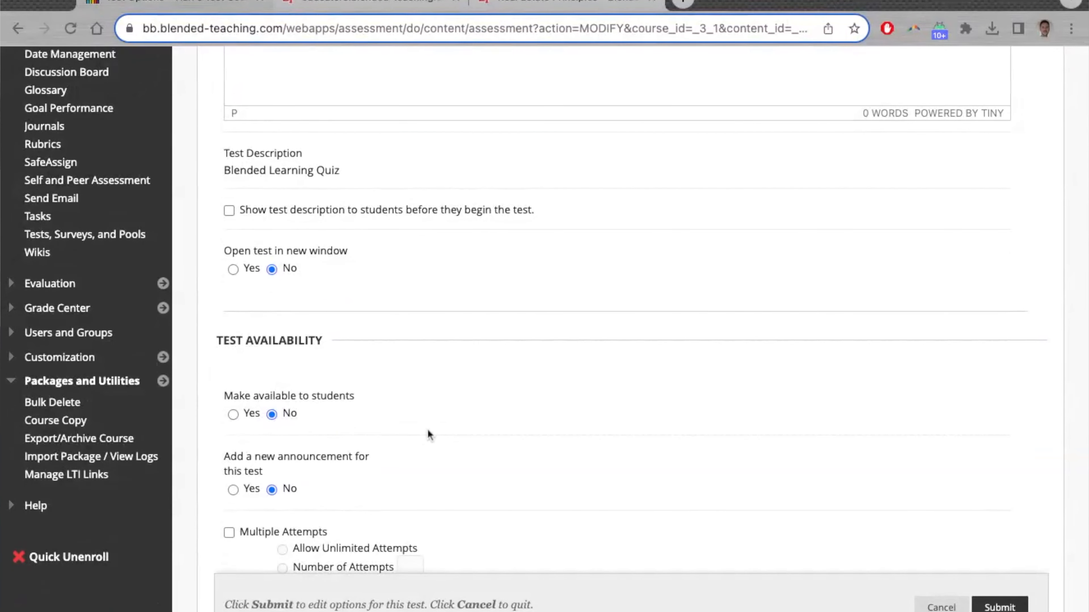
{"action": "scroll", "coordinate": [427, 433], "scroll_direction": "down", "scroll_amount": 1}
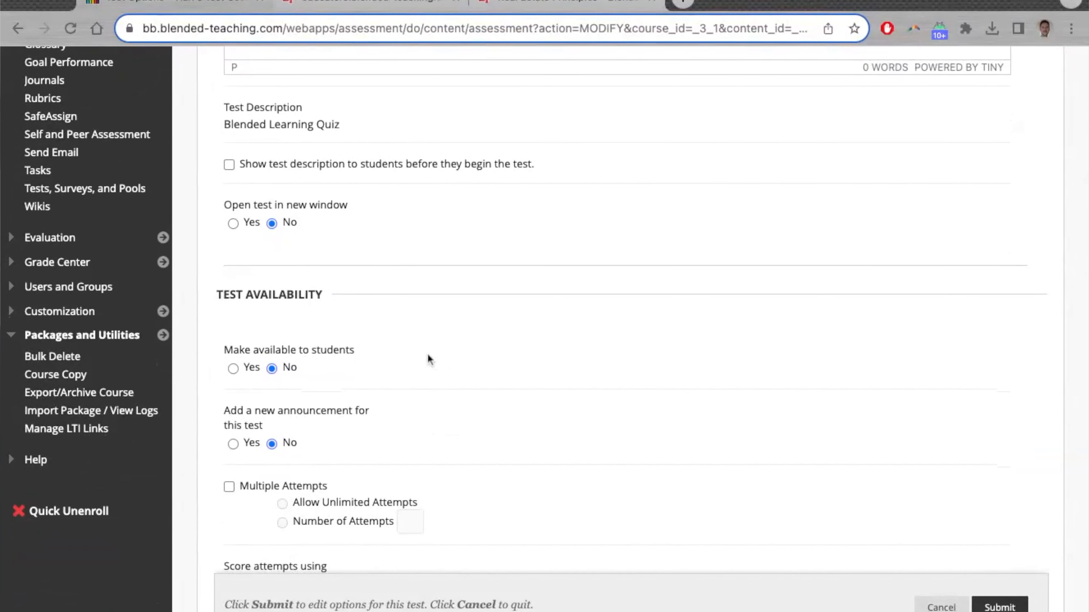
{"action": "scroll", "coordinate": [516, 407], "scroll_direction": "down", "scroll_amount": 8}
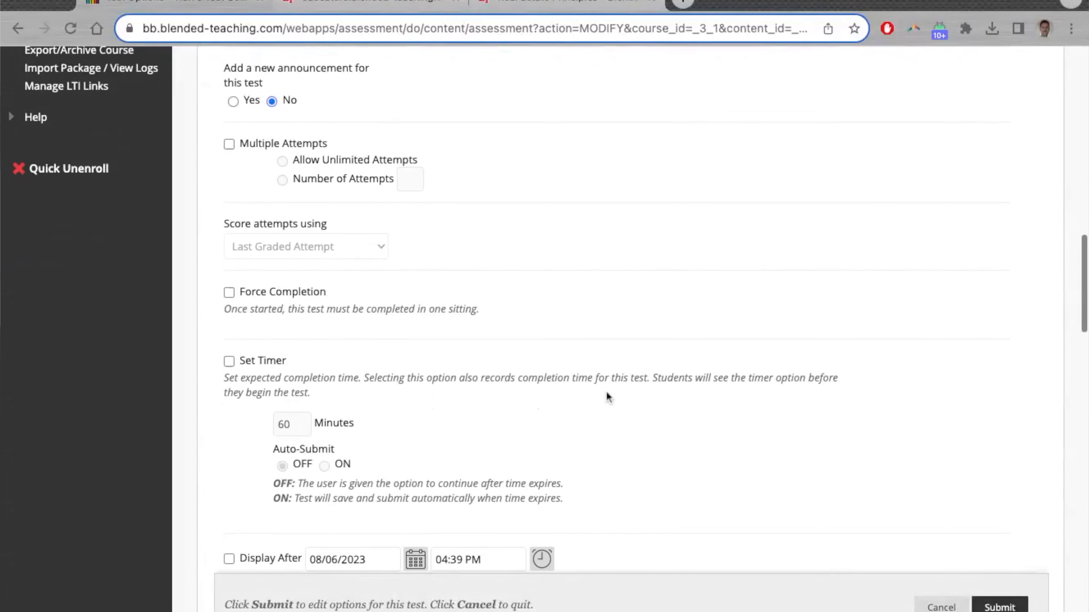
{"action": "scroll", "coordinate": [607, 391], "scroll_direction": "down", "scroll_amount": 2}
{"action": "scroll", "coordinate": [723, 427], "scroll_direction": "down", "scroll_amount": 4}
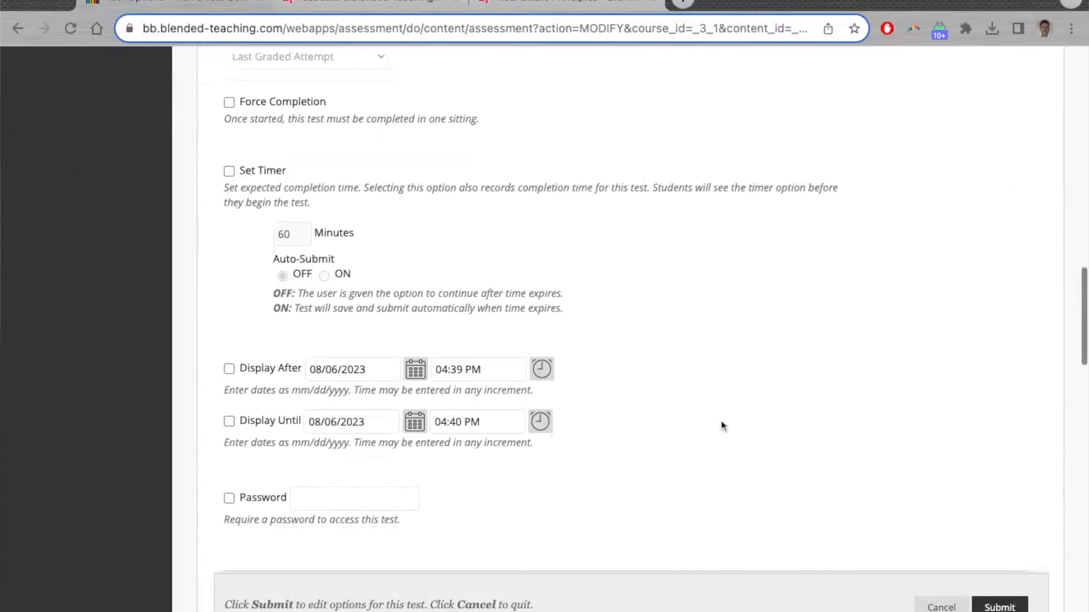
{"action": "left_click", "coordinate": [998, 607]}
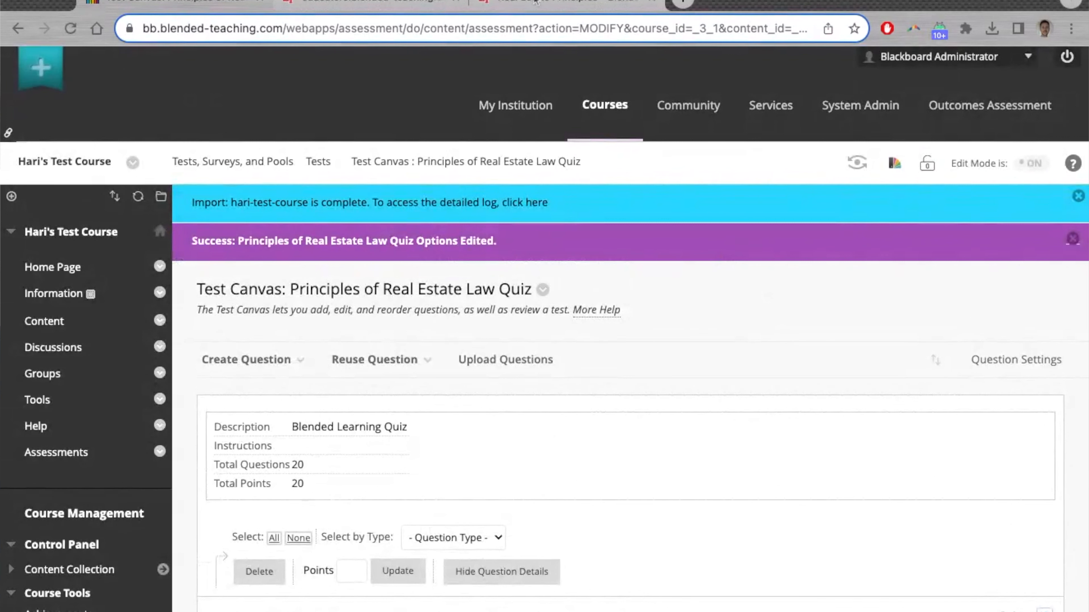
Step: View the renamed quiz in the Assessments area and open the course's package import and logs page
{"action": "left_click", "coordinate": [121, 466]}
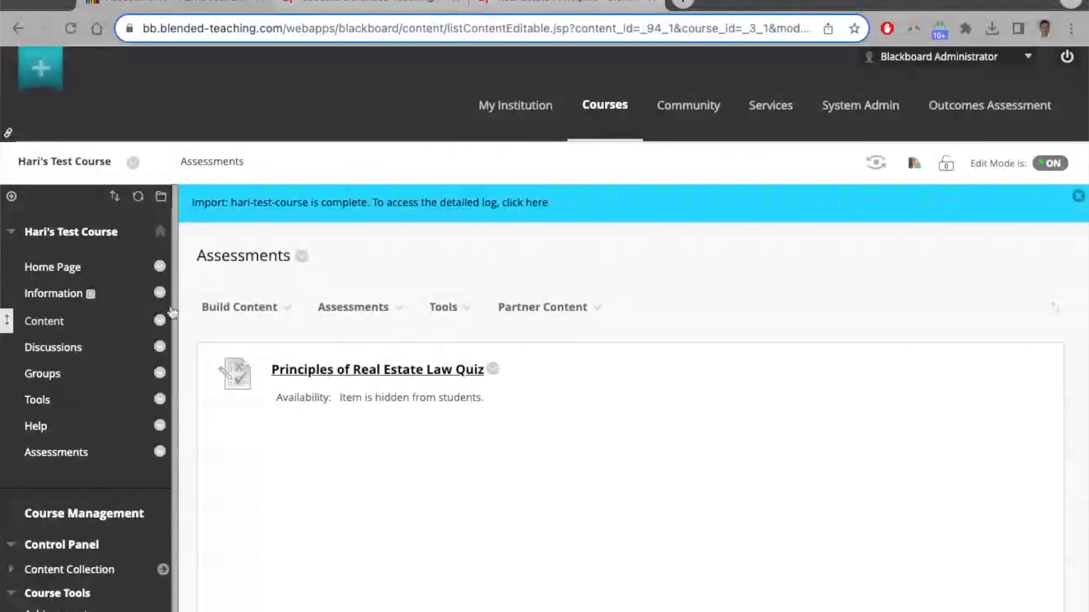
{"action": "scroll", "coordinate": [102, 355], "scroll_direction": "down", "scroll_amount": 10}
{"action": "left_click", "coordinate": [84, 519]}
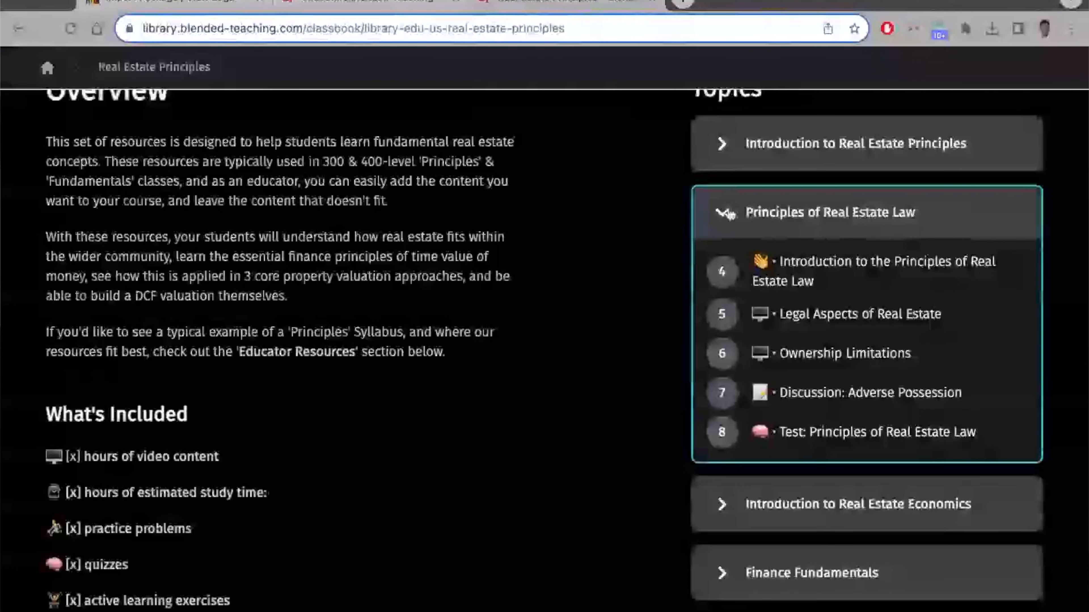
Step: Look up the Introduction to Real Estate Economics topics in the library, and deselect Legal Aspects of Real Estate and Ownership Limitations in the Quiz Builder
{"action": "left_click", "coordinate": [829, 212]}
{"action": "left_click", "coordinate": [736, 282]}
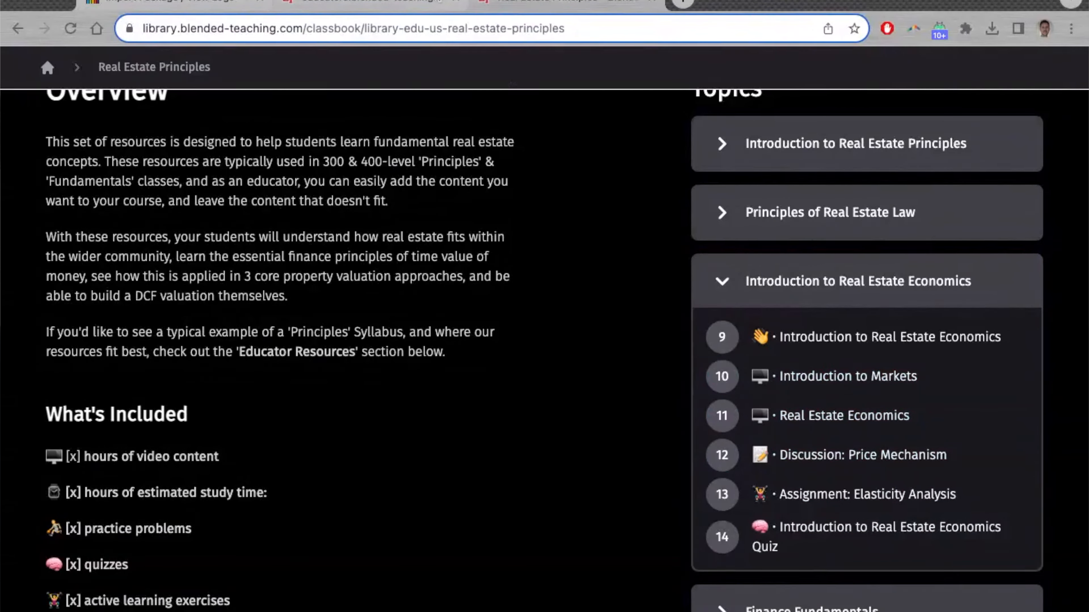
{"action": "left_click", "coordinate": [380, 2]}
{"action": "left_click", "coordinate": [43, 250]}
{"action": "left_click", "coordinate": [43, 457]}
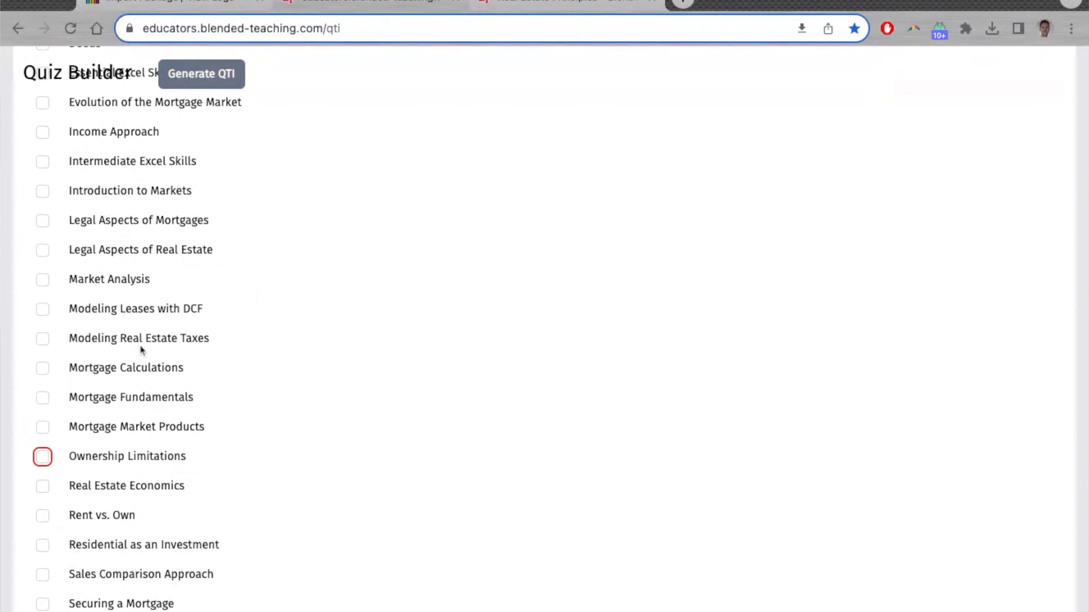
Step: Choose the Introduction to Markets and Real Estate Economics topics and generate the QTI package
{"action": "left_click", "coordinate": [43, 191]}
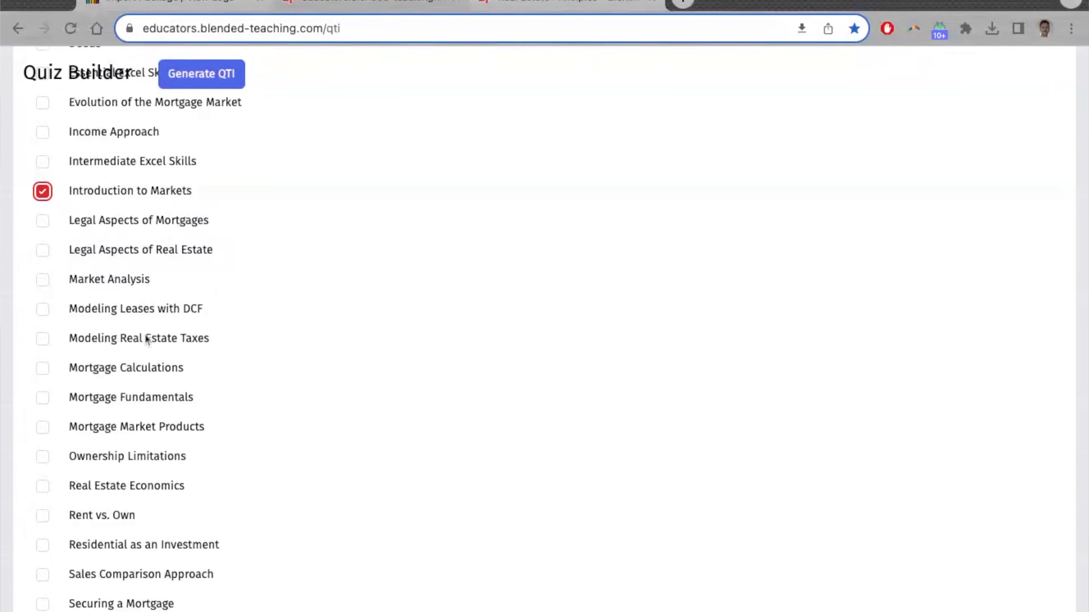
{"action": "scroll", "coordinate": [92, 531], "scroll_direction": "down", "scroll_amount": 5}
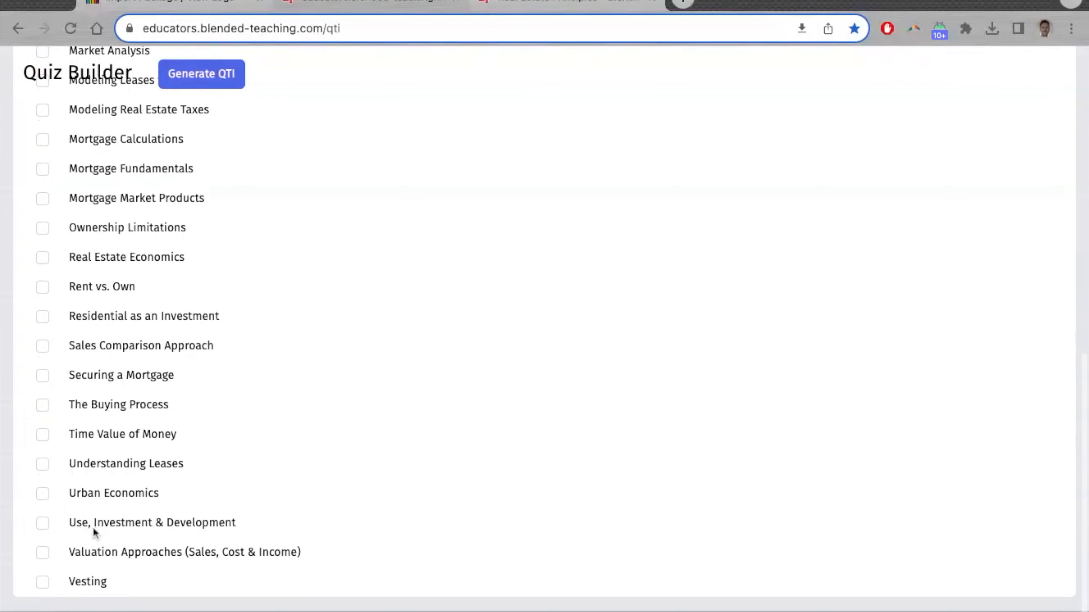
{"action": "left_click", "coordinate": [43, 258]}
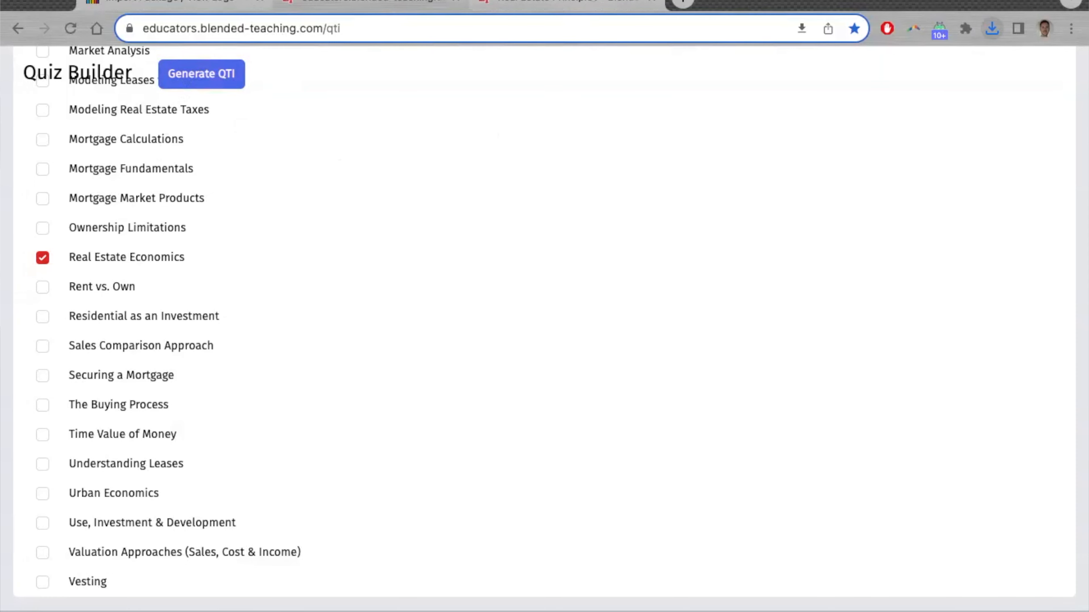
Step: Import the newly generated quiz zip package into Hari's Test Course with all course materials selected
{"action": "left_click", "coordinate": [138, 1]}
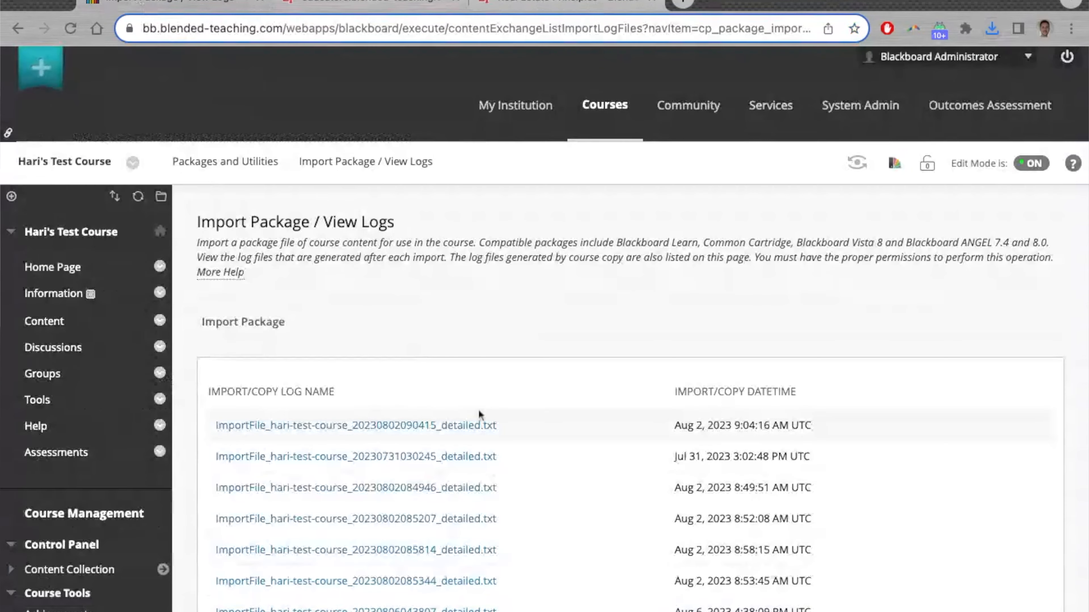
{"action": "left_click", "coordinate": [256, 322]}
{"action": "scroll", "coordinate": [256, 325], "scroll_direction": "down", "scroll_amount": 10}
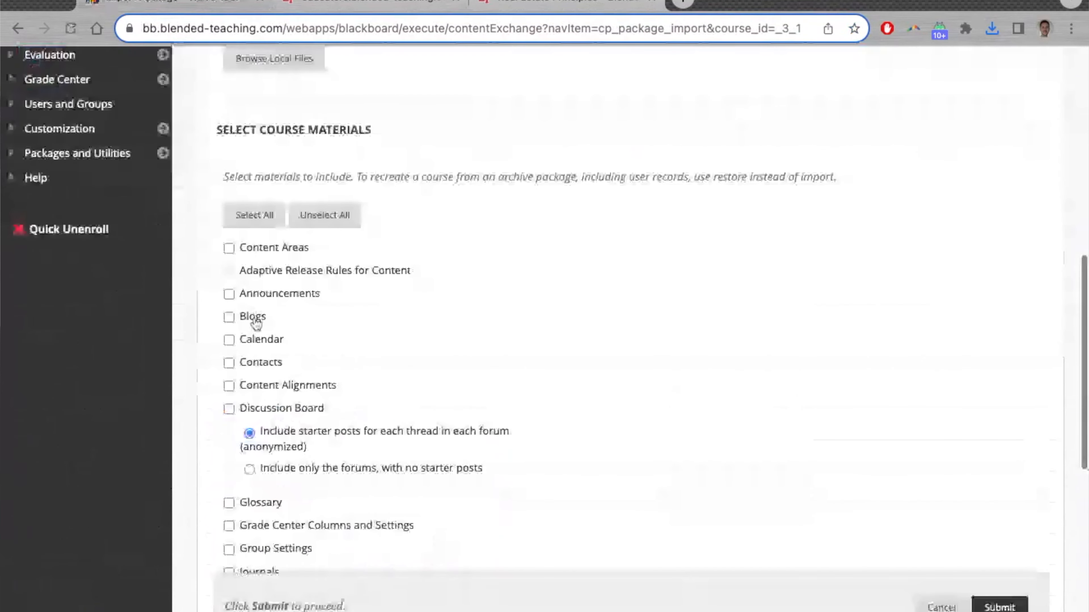
{"action": "scroll", "coordinate": [302, 202], "scroll_direction": "up", "scroll_amount": 3}
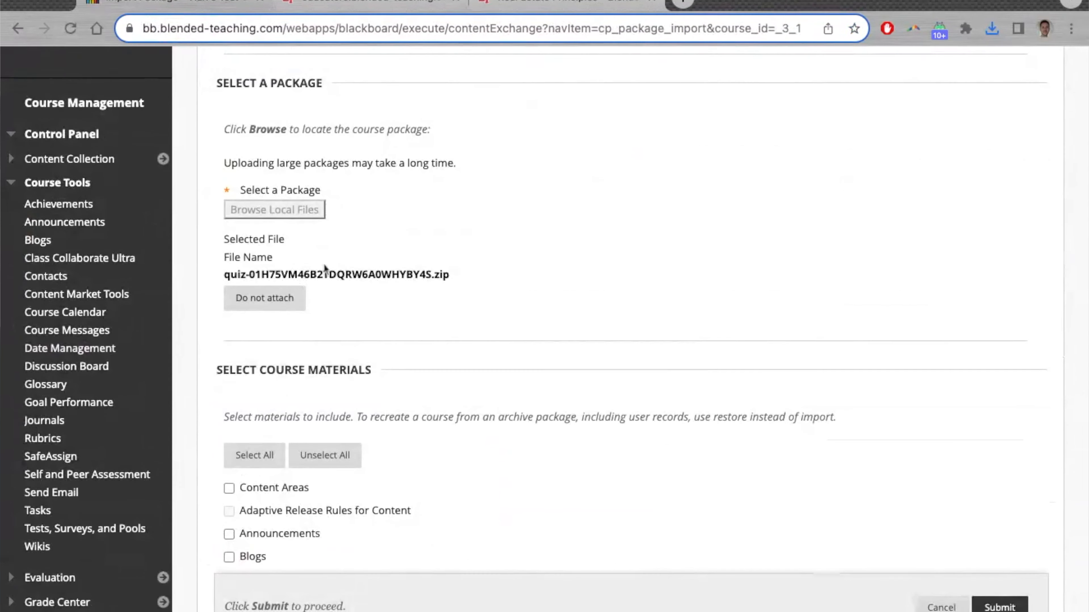
{"action": "left_click", "coordinate": [254, 454]}
{"action": "scroll", "coordinate": [600, 343], "scroll_direction": "down", "scroll_amount": 8}
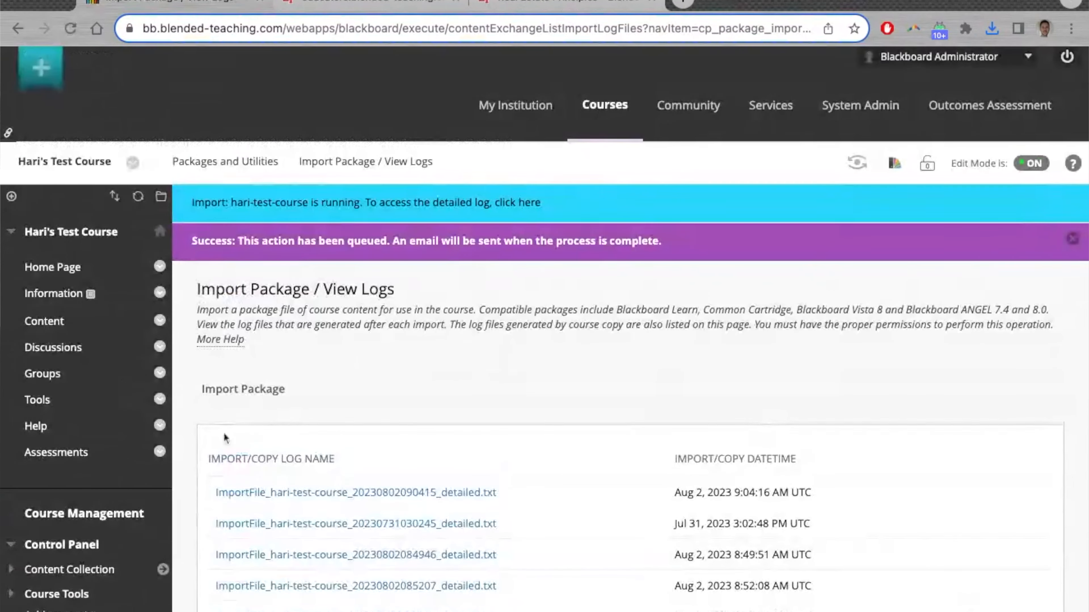
Step: Open the test options of the newly imported Blended Learning Quiz from the Assessments area
{"action": "scroll", "coordinate": [182, 398], "scroll_direction": "down", "scroll_amount": 7}
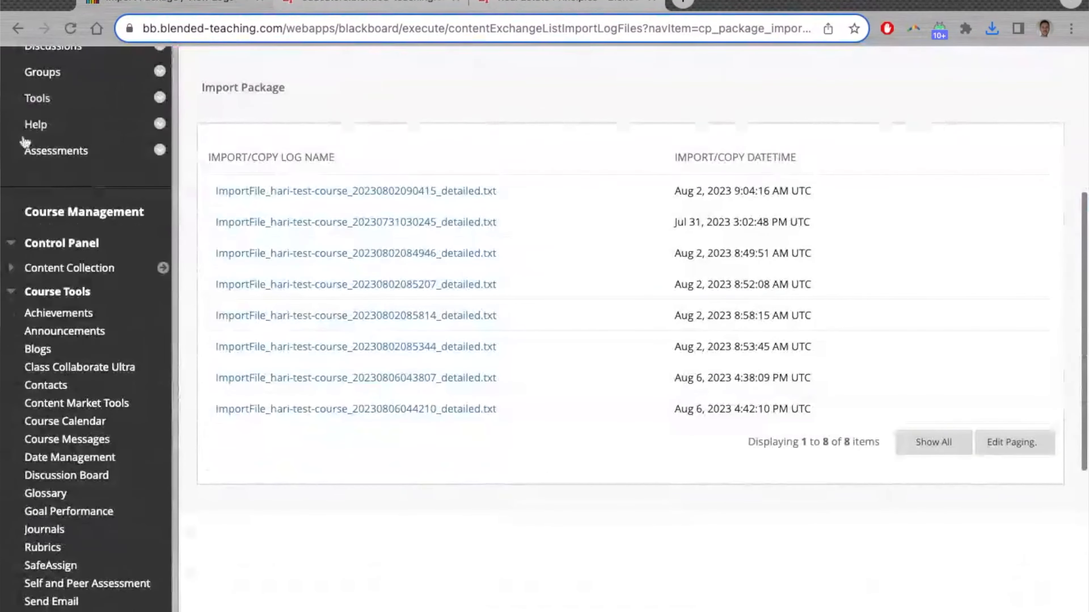
{"action": "left_click", "coordinate": [110, 153]}
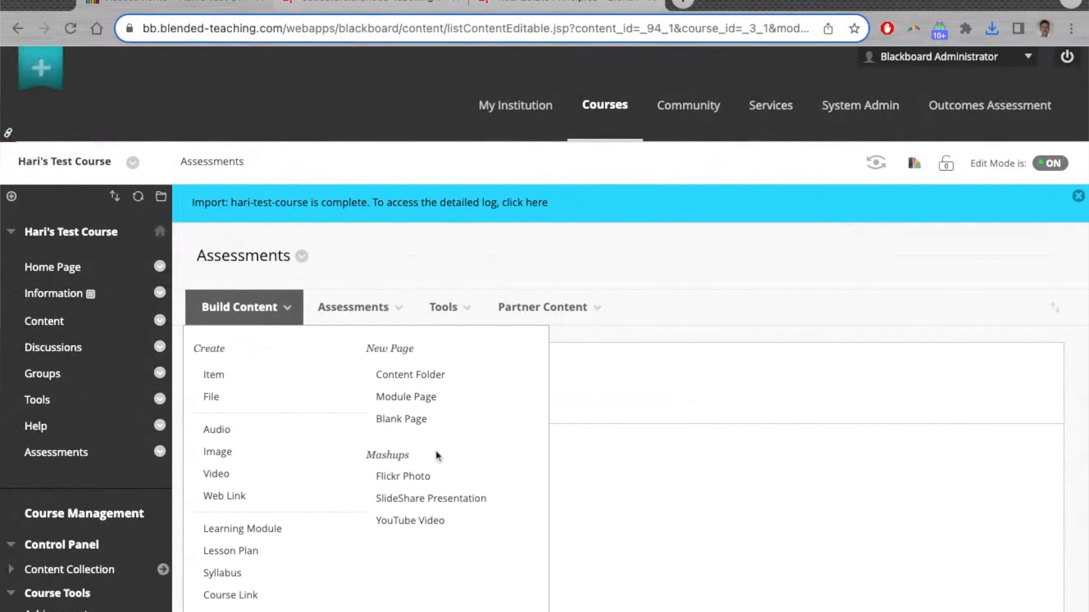
{"action": "left_click", "coordinate": [424, 450]}
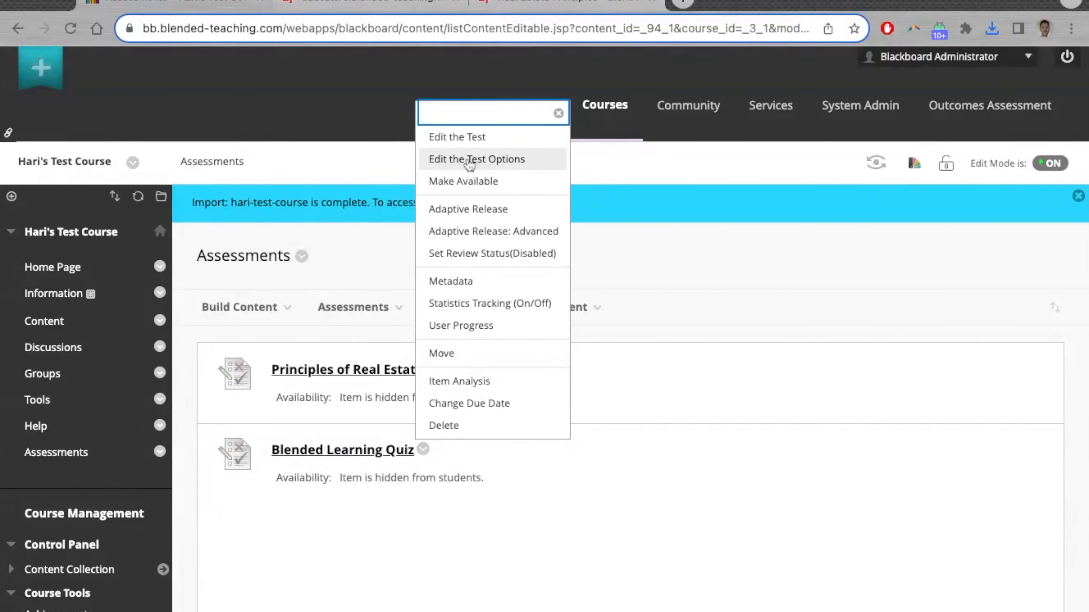
{"action": "left_click", "coordinate": [483, 161]}
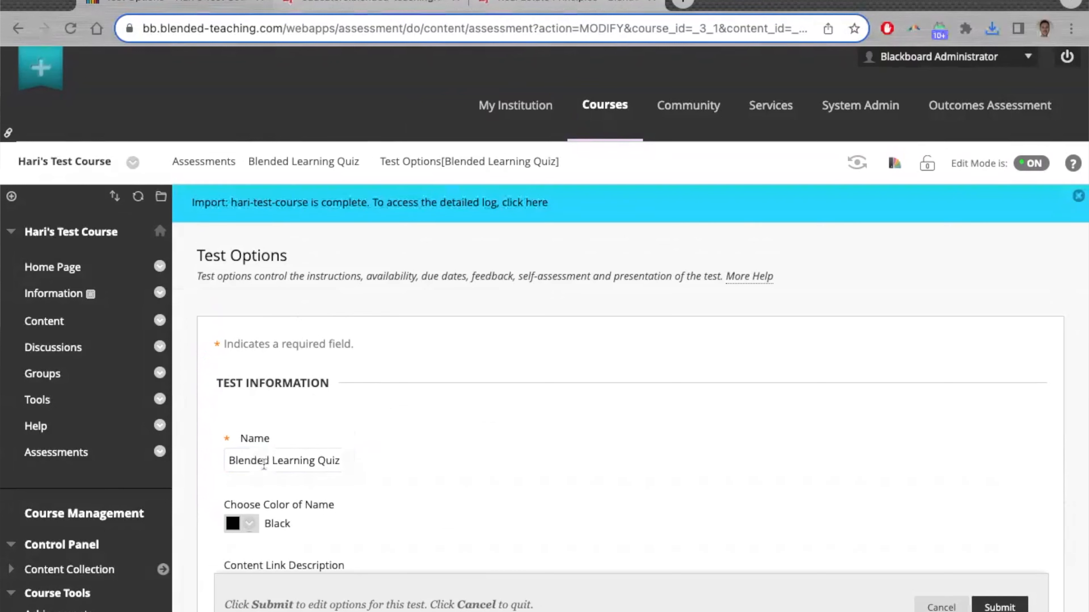
Step: Rename the imported Blended Learning Quiz to Real Estate Economics Quiz and submit its test options
{"action": "left_click_drag", "start_coordinate": [316, 462], "coordinate": [229, 462]}
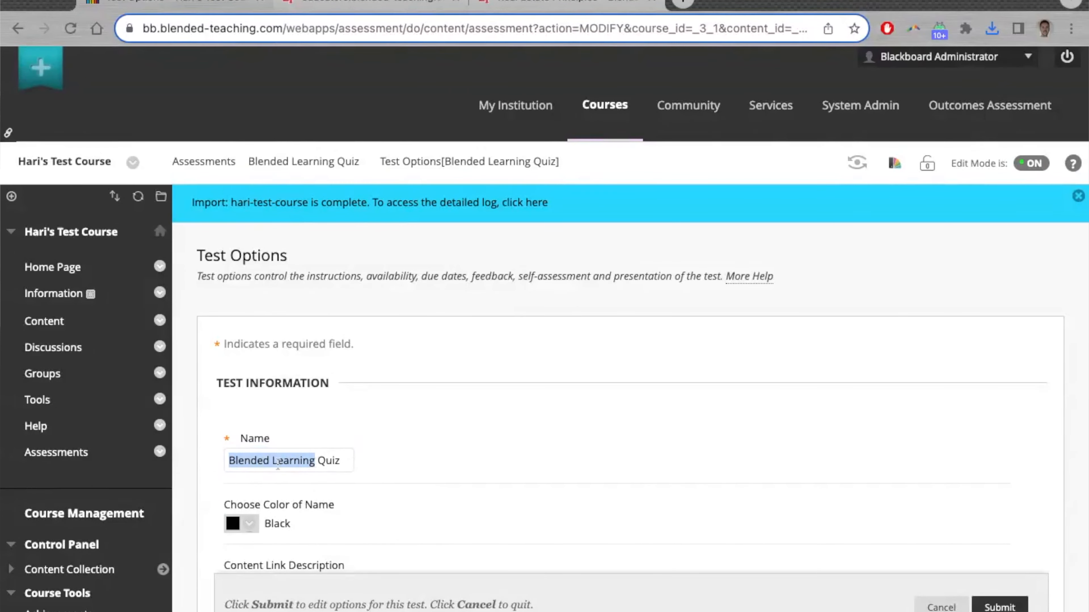
{"action": "type", "text": "Real Estate"}
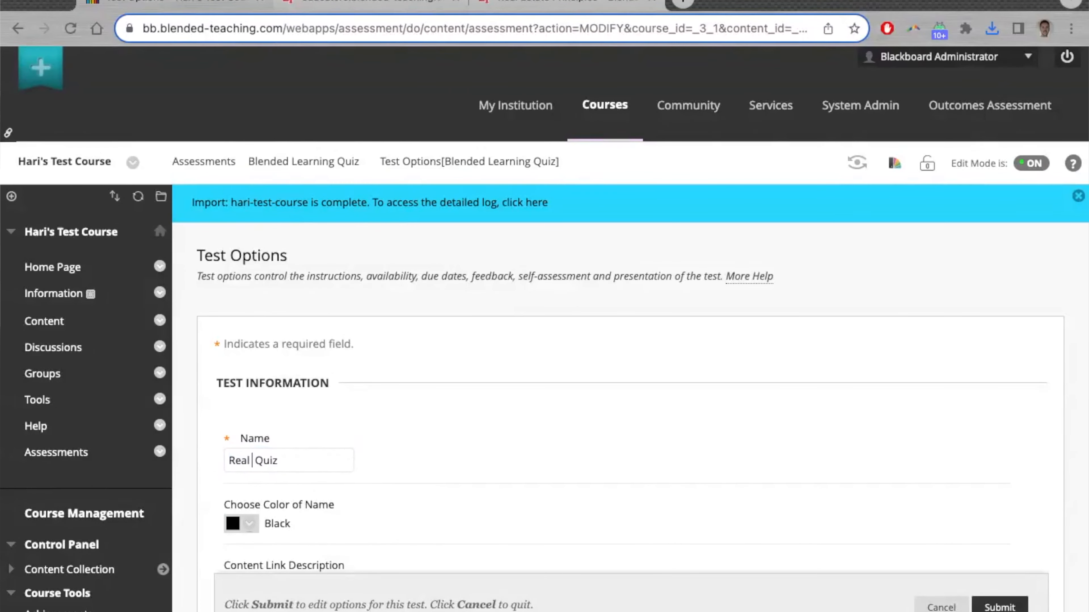
{"action": "type", "text": " Economics"}
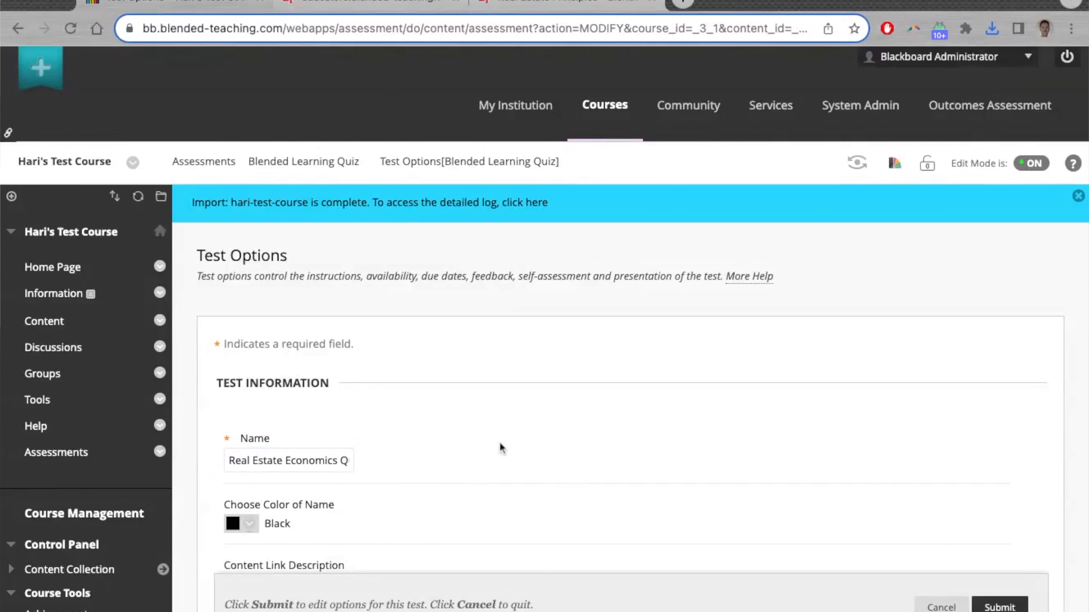
{"action": "left_click", "coordinate": [1000, 606]}
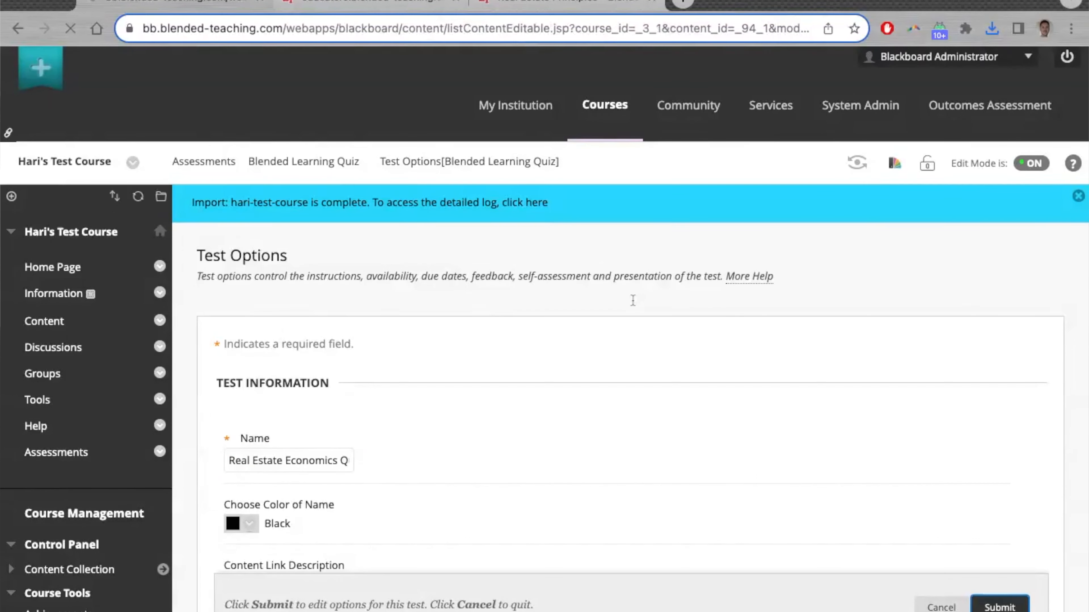
{"action": "left_click", "coordinate": [452, 483]}
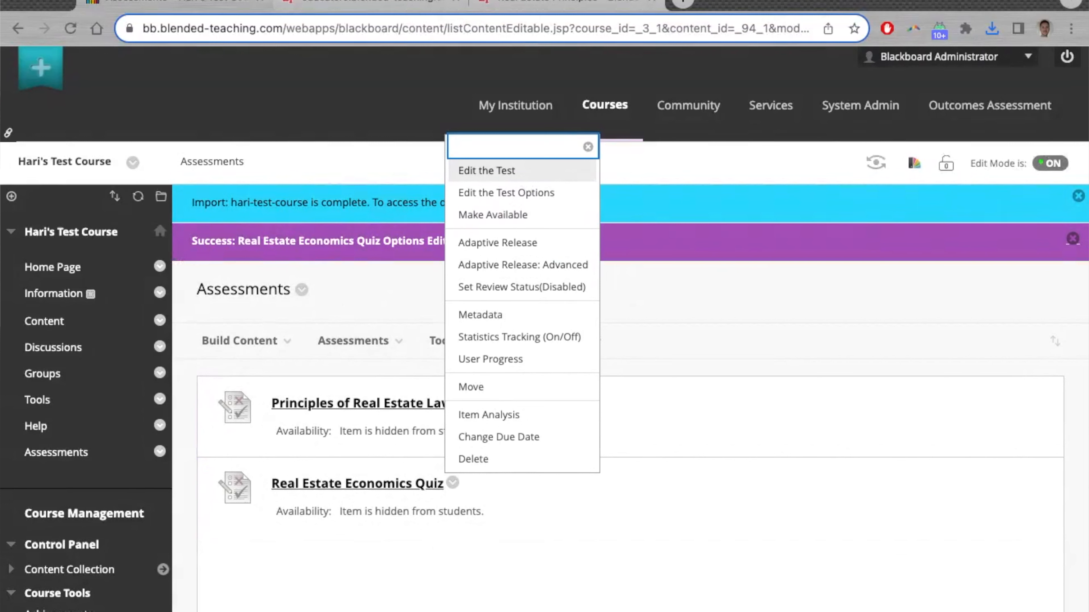
{"action": "left_click", "coordinate": [713, 293]}
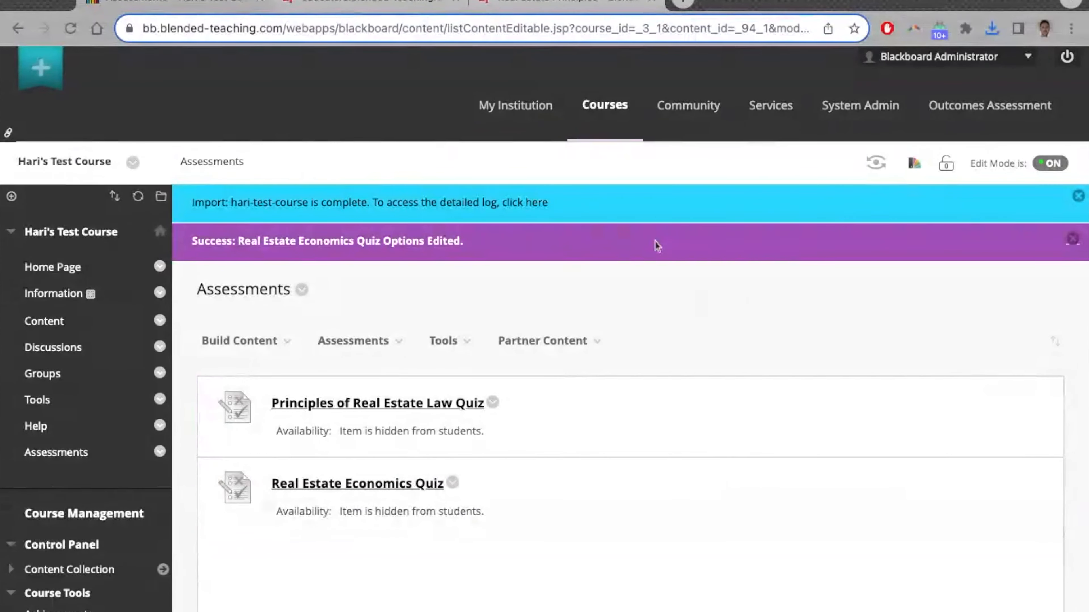
Step: In the Quiz Builder, also select Sales Comparison Approach, Time Value of Money, Use, Investment & Development, Mortgage Calculations and Mortgage Fundamentals
{"action": "left_click", "coordinate": [540, 2]}
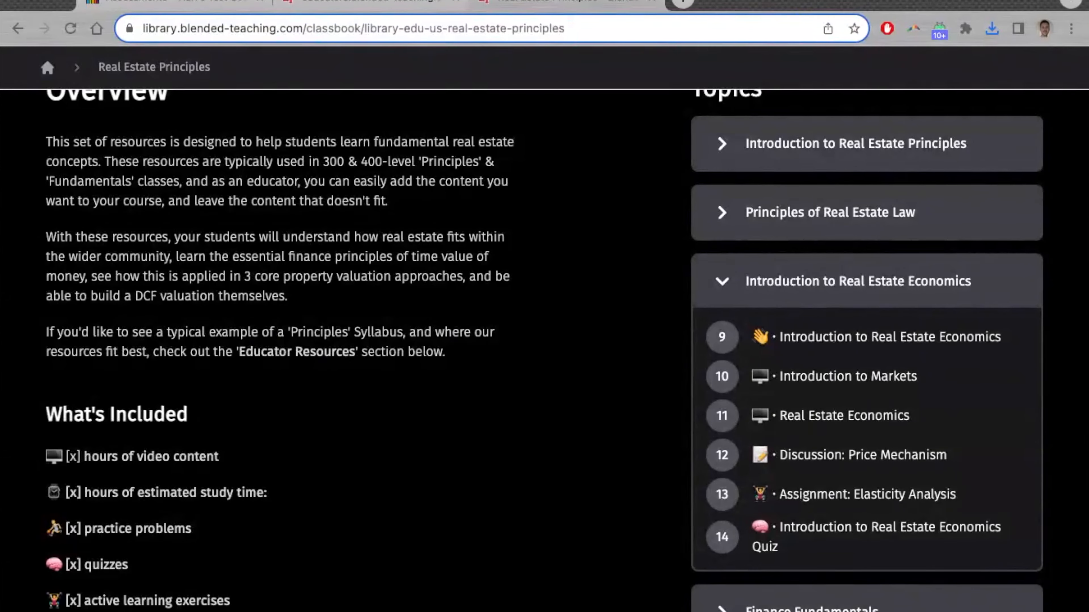
{"action": "left_click", "coordinate": [350, 3]}
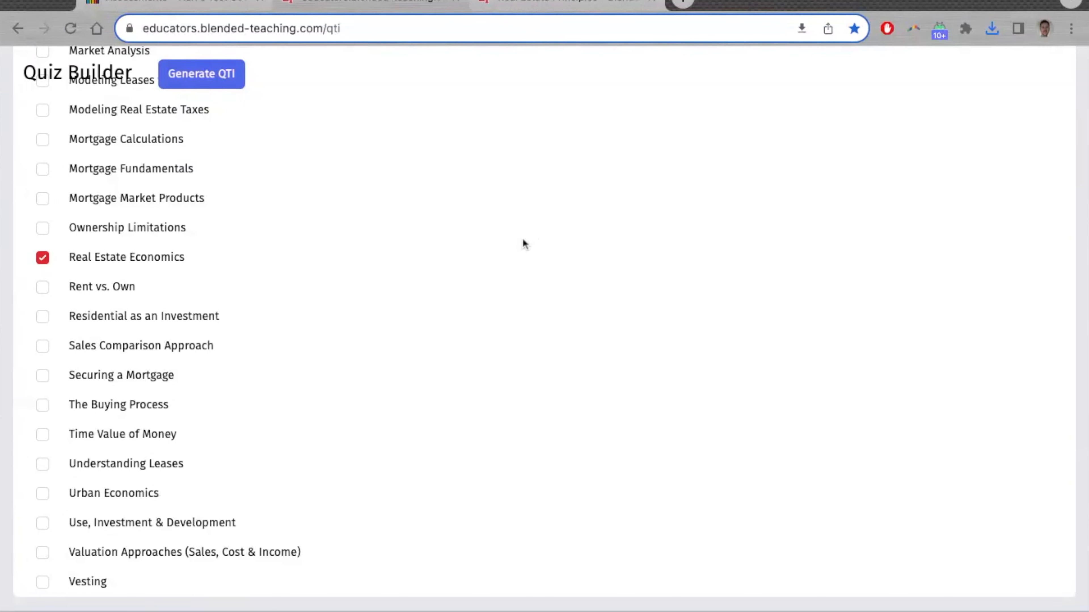
{"action": "left_click", "coordinate": [43, 347]}
{"action": "left_click", "coordinate": [42, 435]}
{"action": "left_click", "coordinate": [43, 524]}
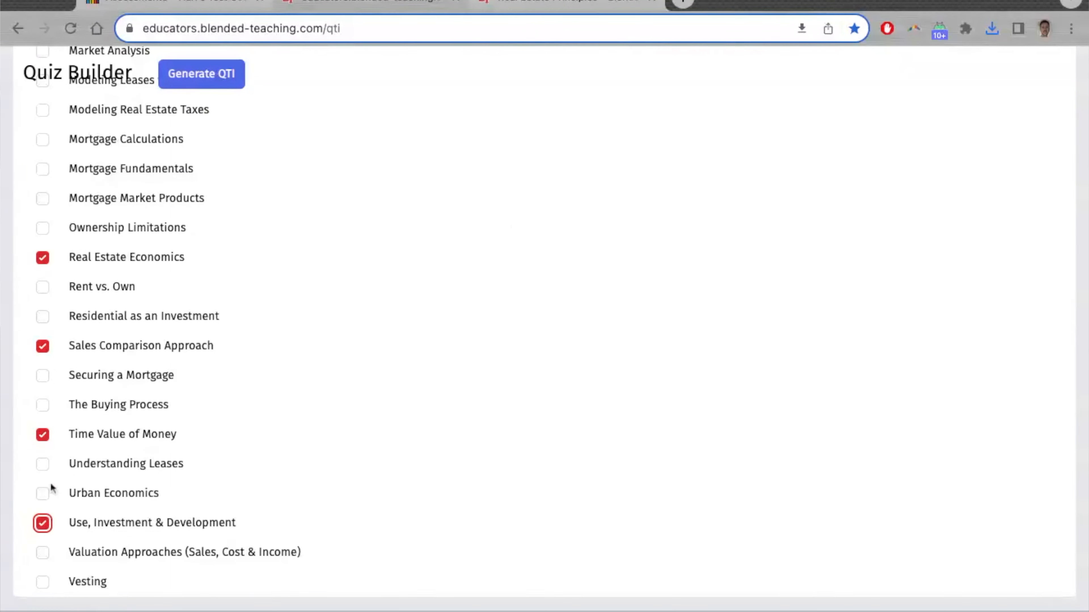
{"action": "left_click", "coordinate": [43, 140]}
{"action": "left_click", "coordinate": [42, 172]}
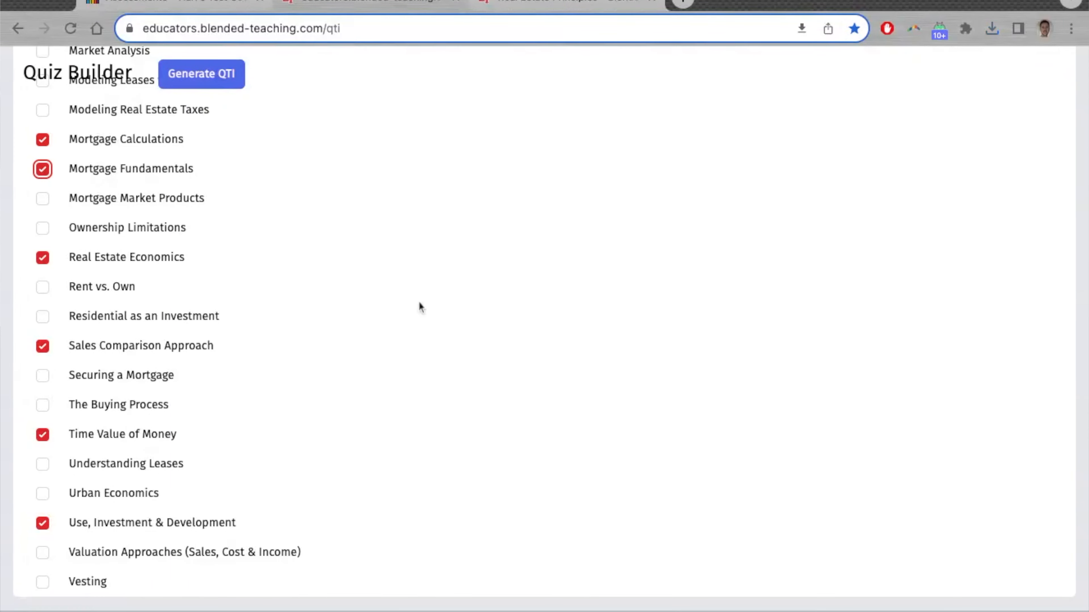